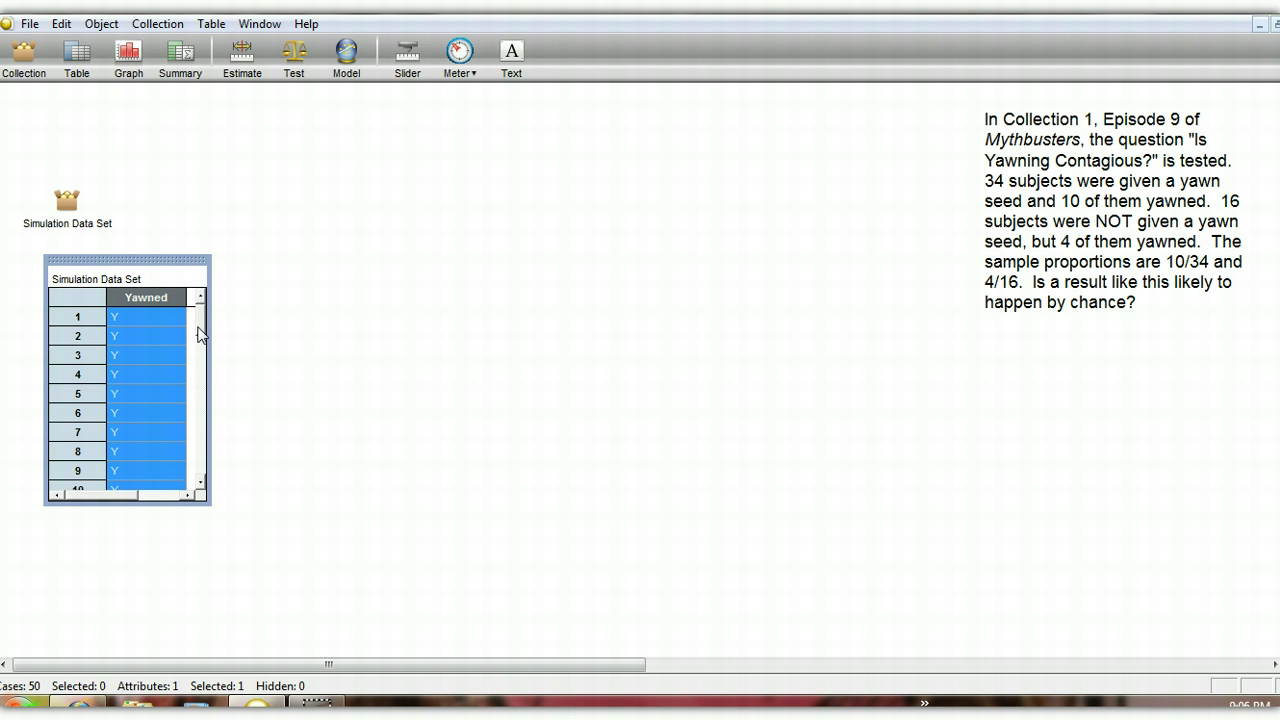
# Step: Create a sample collection from the Simulation Data Set collection
pyautogui.scroll(-1, 203, 360)
pyautogui.moveTo(203, 360)
pyautogui.mouseDown()
pyautogui.moveTo(203, 482)
pyautogui.moveTo(200, 338)
pyautogui.moveTo(197, 357)
pyautogui.mouseUp()
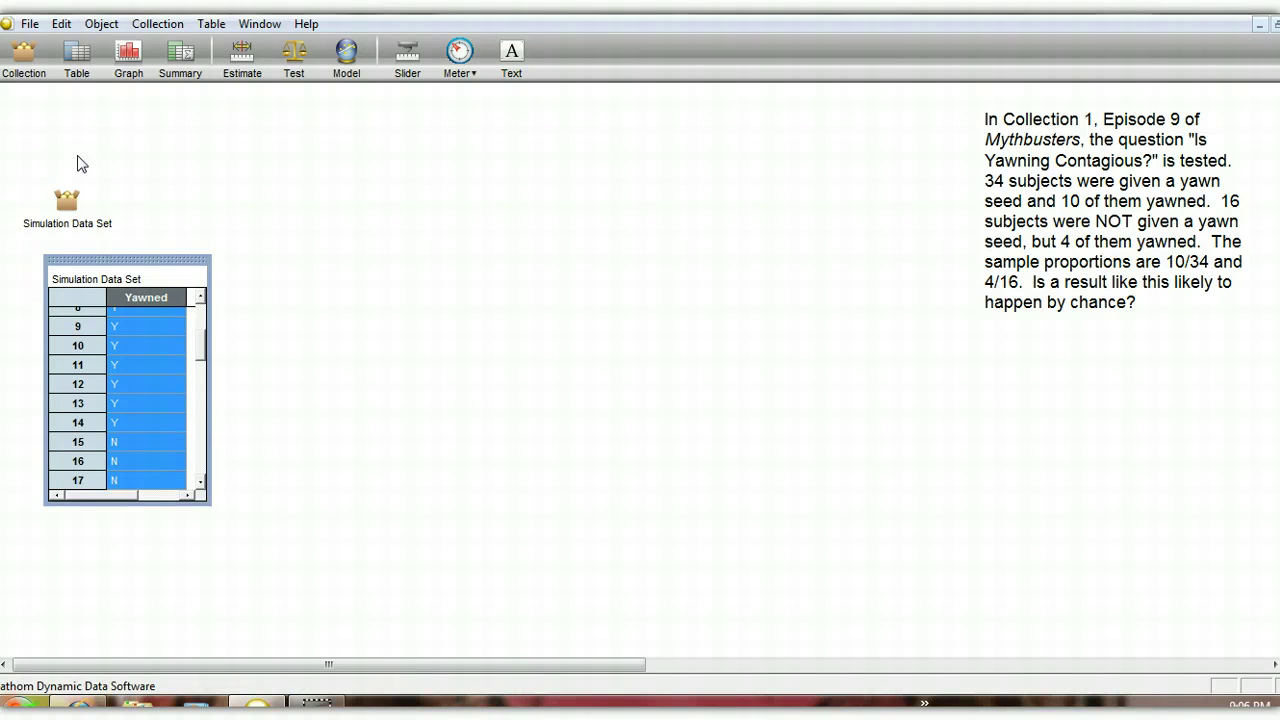
pyautogui.click(68, 200)
pyautogui.rightClick(70, 197)
pyautogui.click(131, 390)
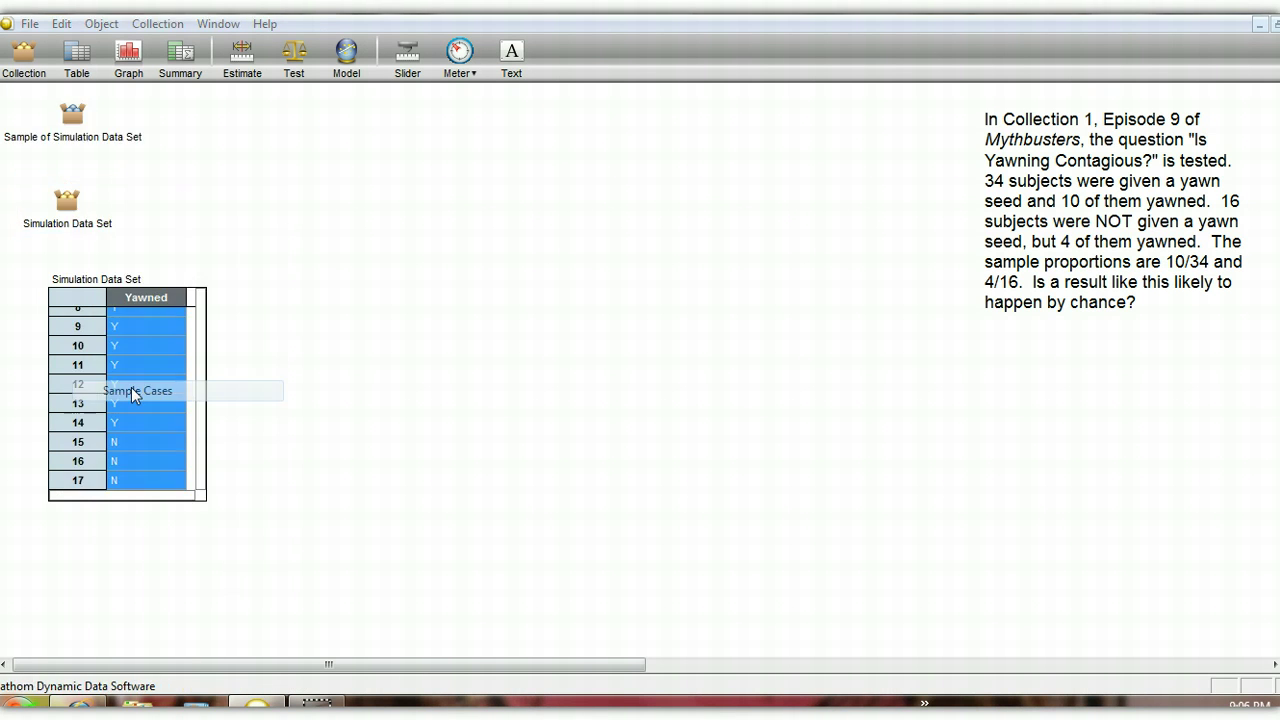
# Step: Turn animation off and draw 34 cases without replacement
pyautogui.click(25, 222)
pyautogui.click(25, 241)
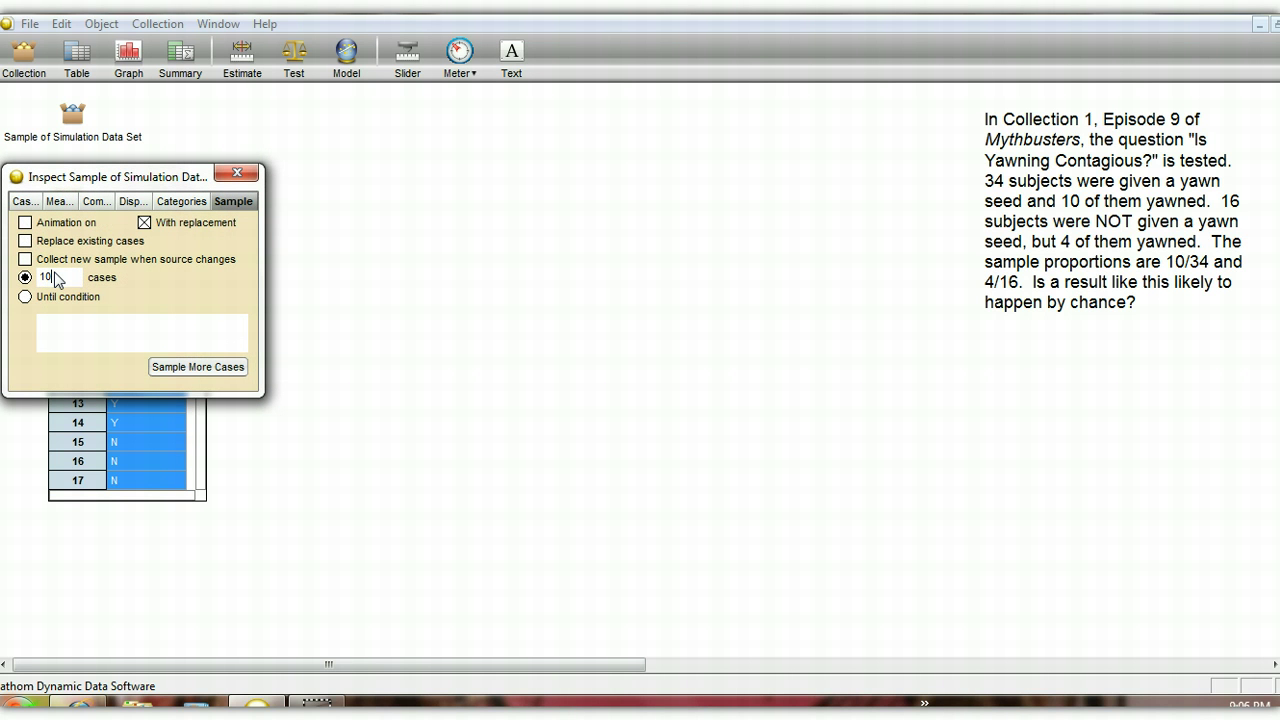
pyautogui.click(56, 280)
pyautogui.press('BackSpace')
pyautogui.press('BackSpace')
pyautogui.write('34')
pyautogui.click(145, 224)
pyautogui.click(185, 366)
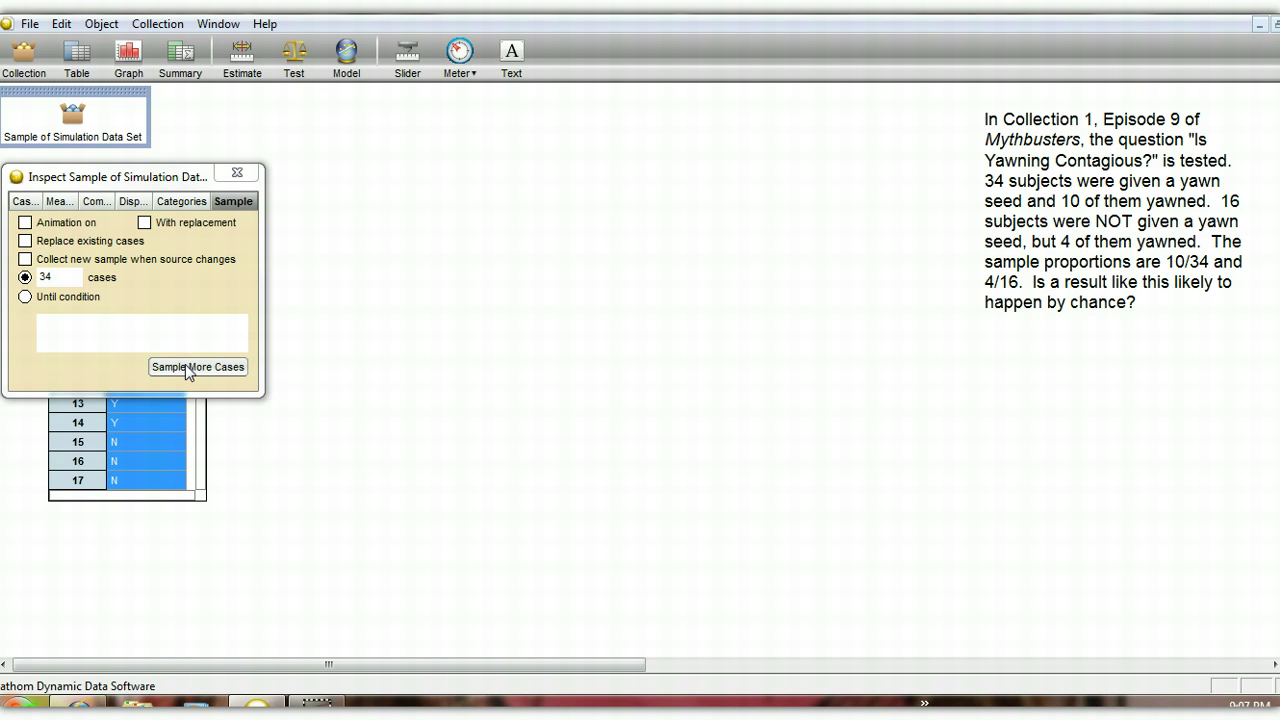
# Step: Have new samples replace existing cases and redraw exactly 34 cases
pyautogui.click(25, 201)
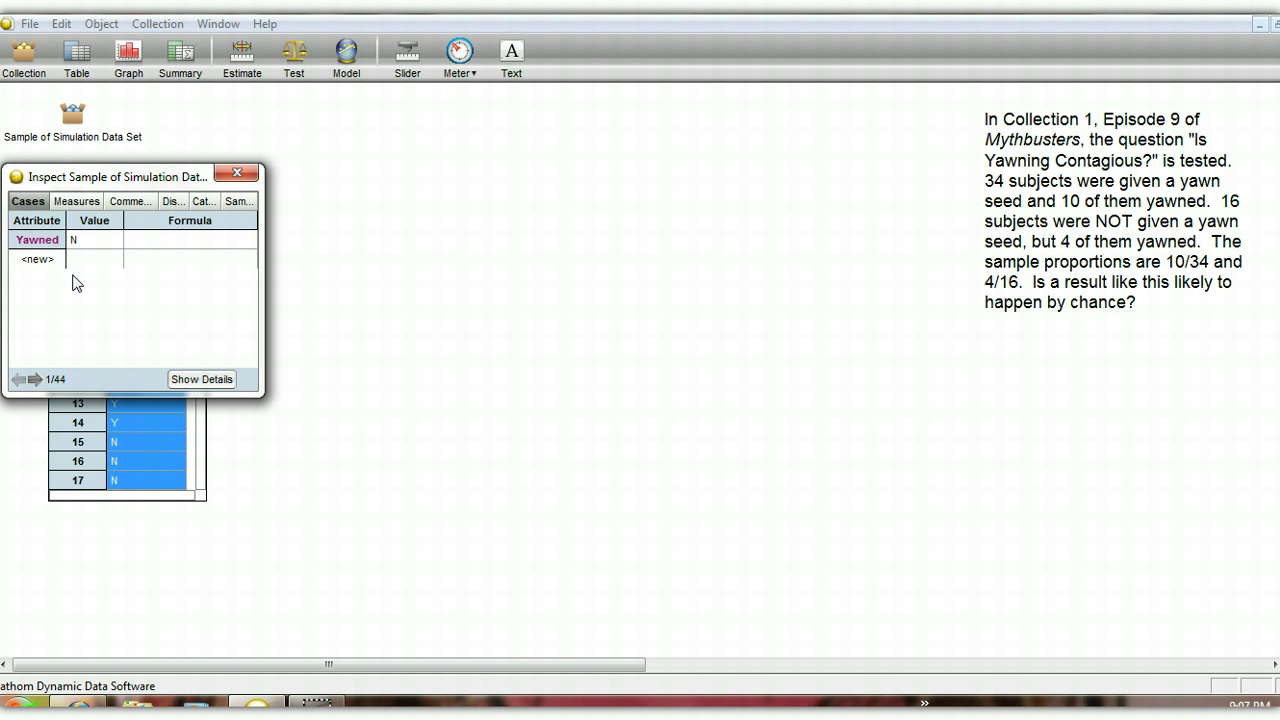
pyautogui.click(238, 203)
pyautogui.click(25, 241)
pyautogui.click(186, 365)
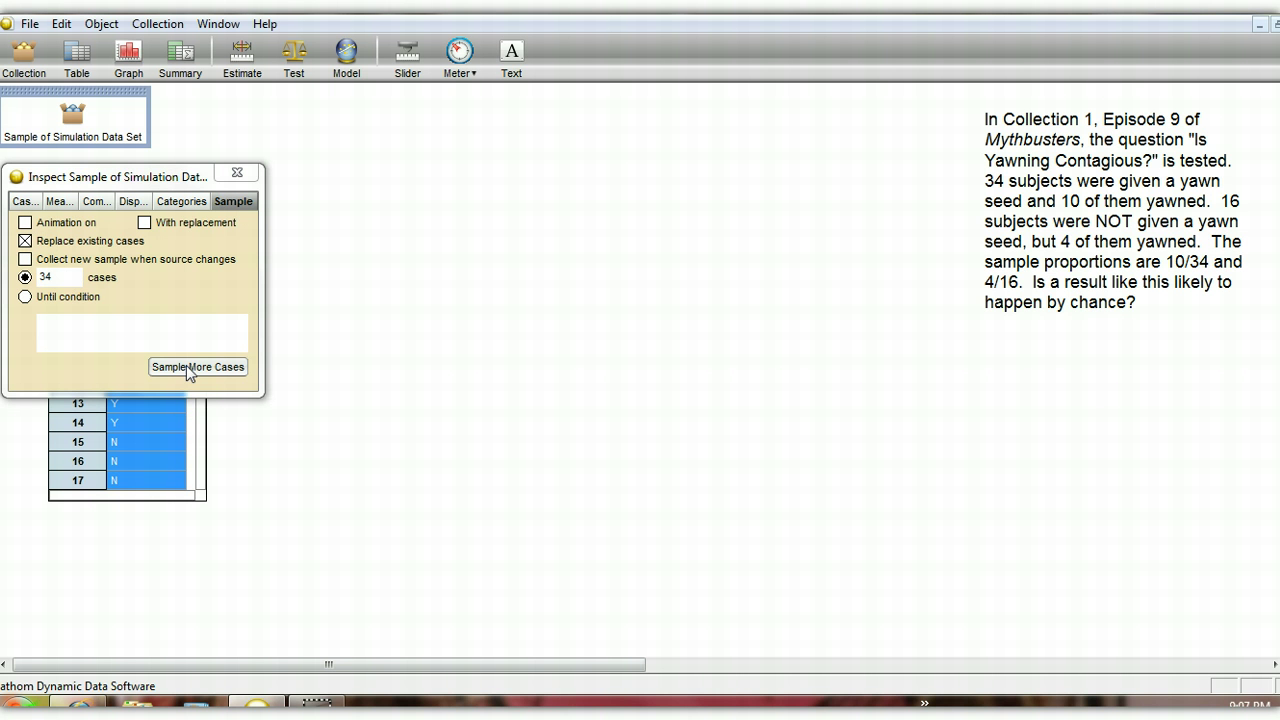
# Step: Browse back through the individual sampled cases in the inspector
pyautogui.click(24, 202)
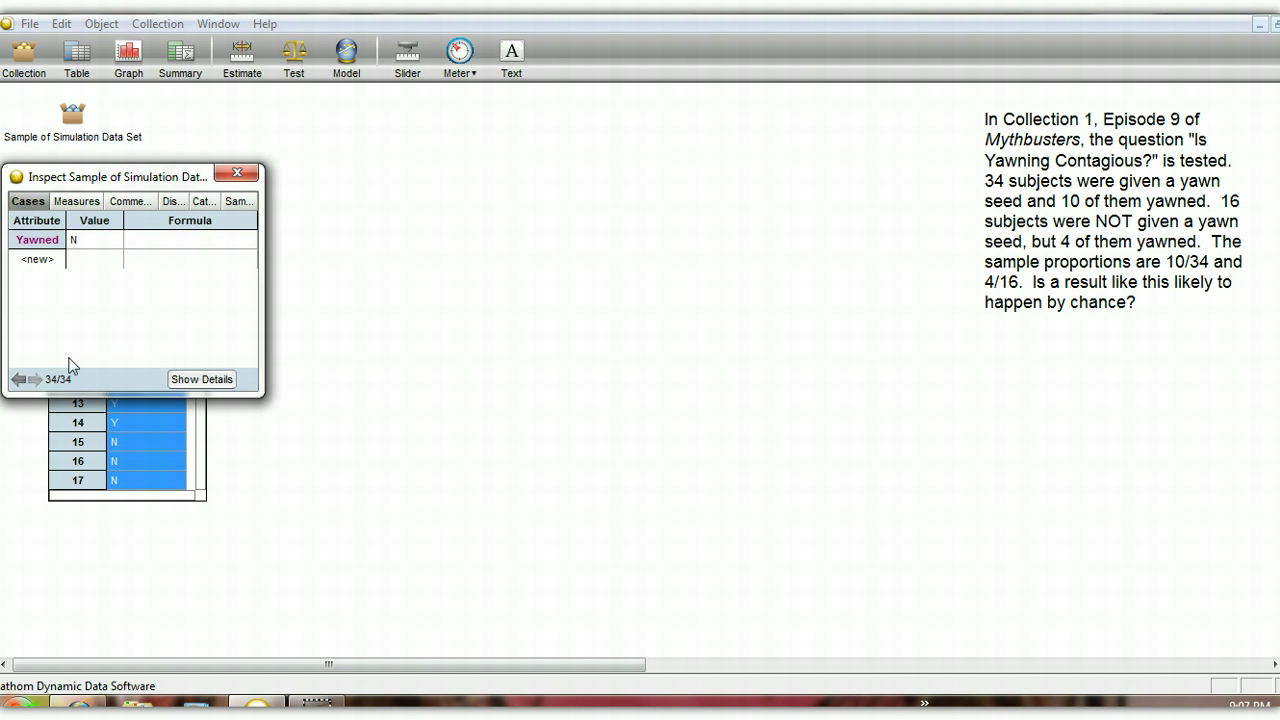
pyautogui.click(18, 380)
pyautogui.click(18, 380)
pyautogui.click(18, 380)
pyautogui.click(18, 380)
pyautogui.click(18, 380)
pyautogui.click(18, 380)
pyautogui.click(18, 380)
pyautogui.click(18, 380)
pyautogui.click(18, 380)
pyautogui.click(18, 380)
pyautogui.click(18, 380)
pyautogui.click(18, 380)
# Step: Add a graph of Yawned as a bar chart (about 24 N, 10 Y) and highlight the Y bar
pyautogui.moveTo(128, 55); pyautogui.dragTo(282, 372)
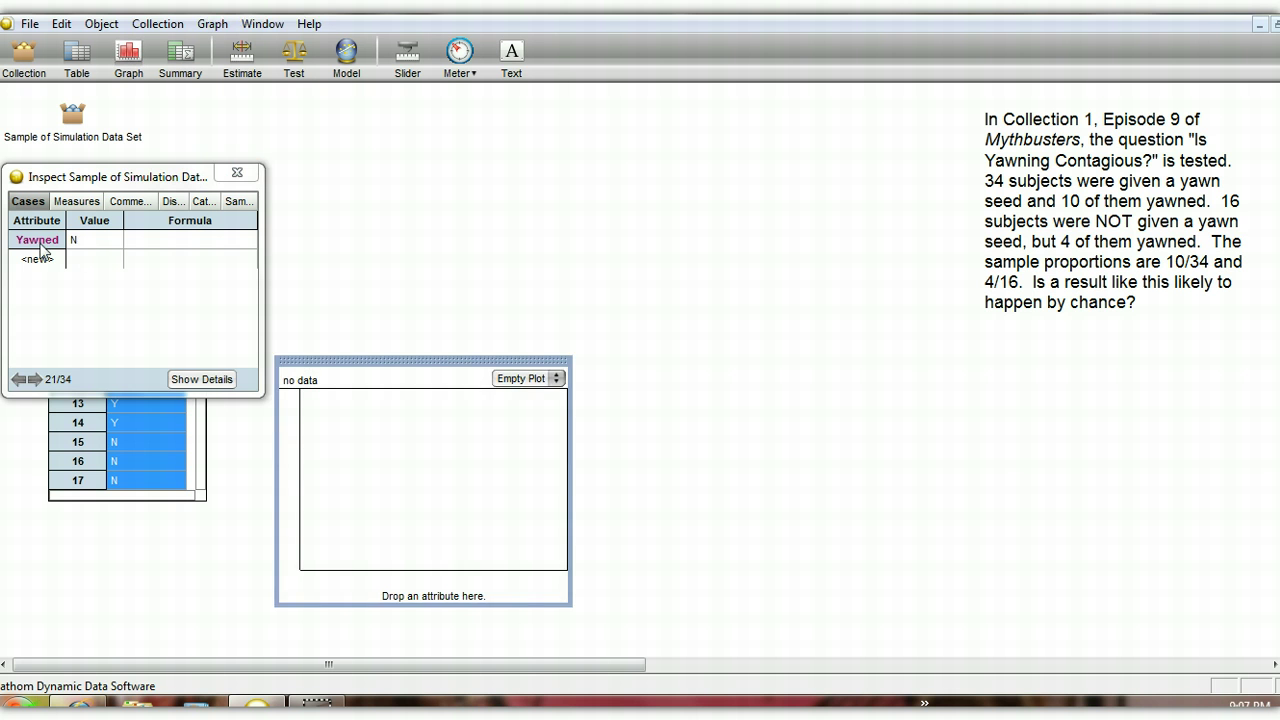
pyautogui.moveTo(40, 240); pyautogui.dragTo(420, 588)
pyautogui.click(502, 529)
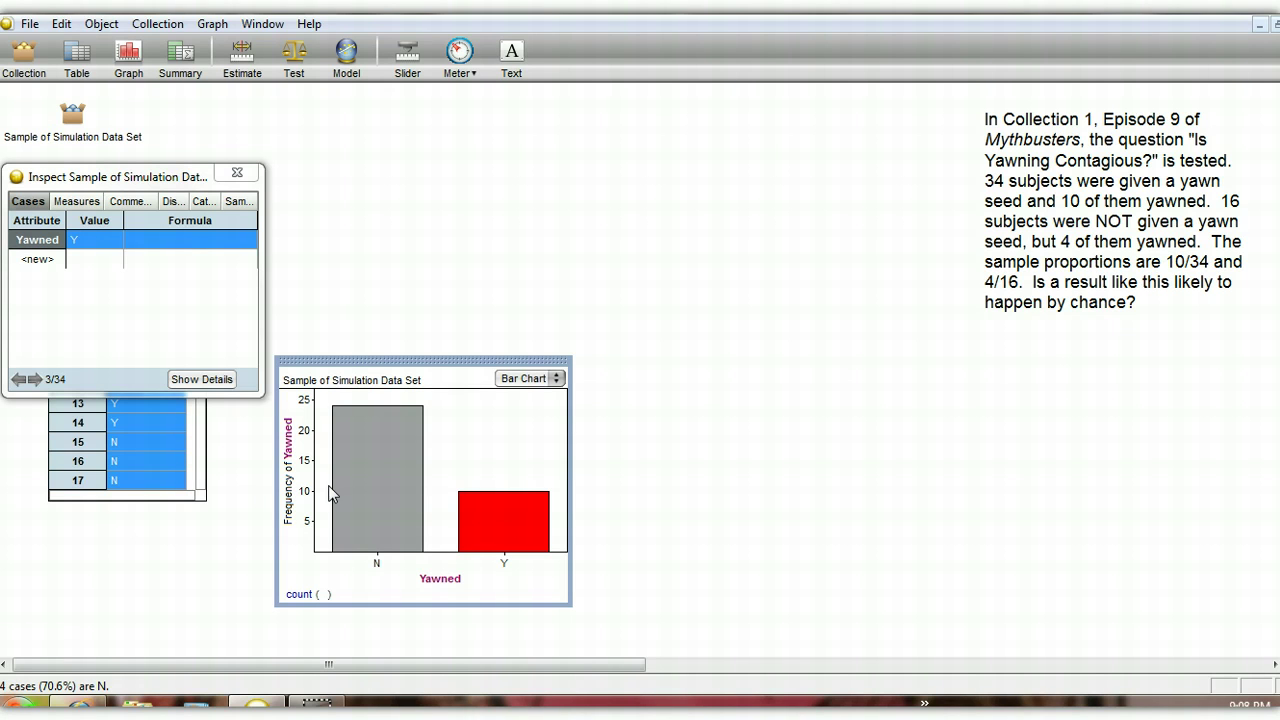
pyautogui.click(78, 203)
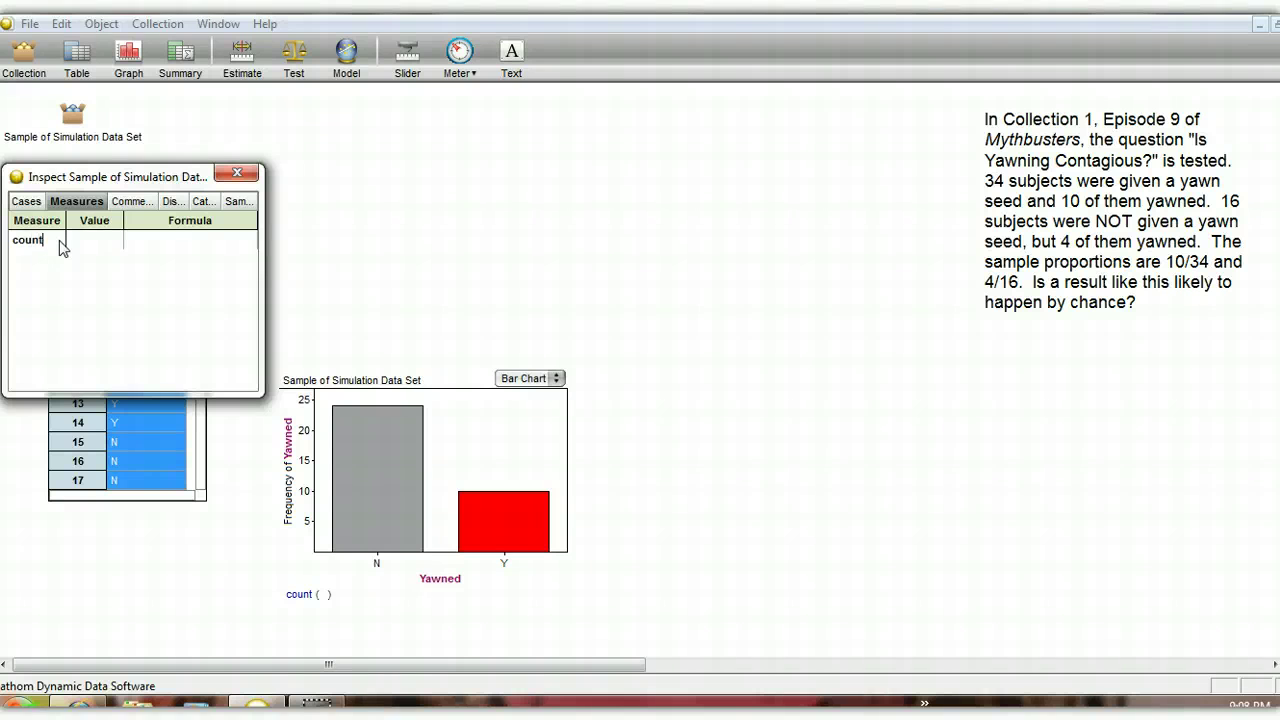
# Step: Name the measure count and give it the formula count(Yawned = "Y"), returning 10
pyautogui.press('Return')
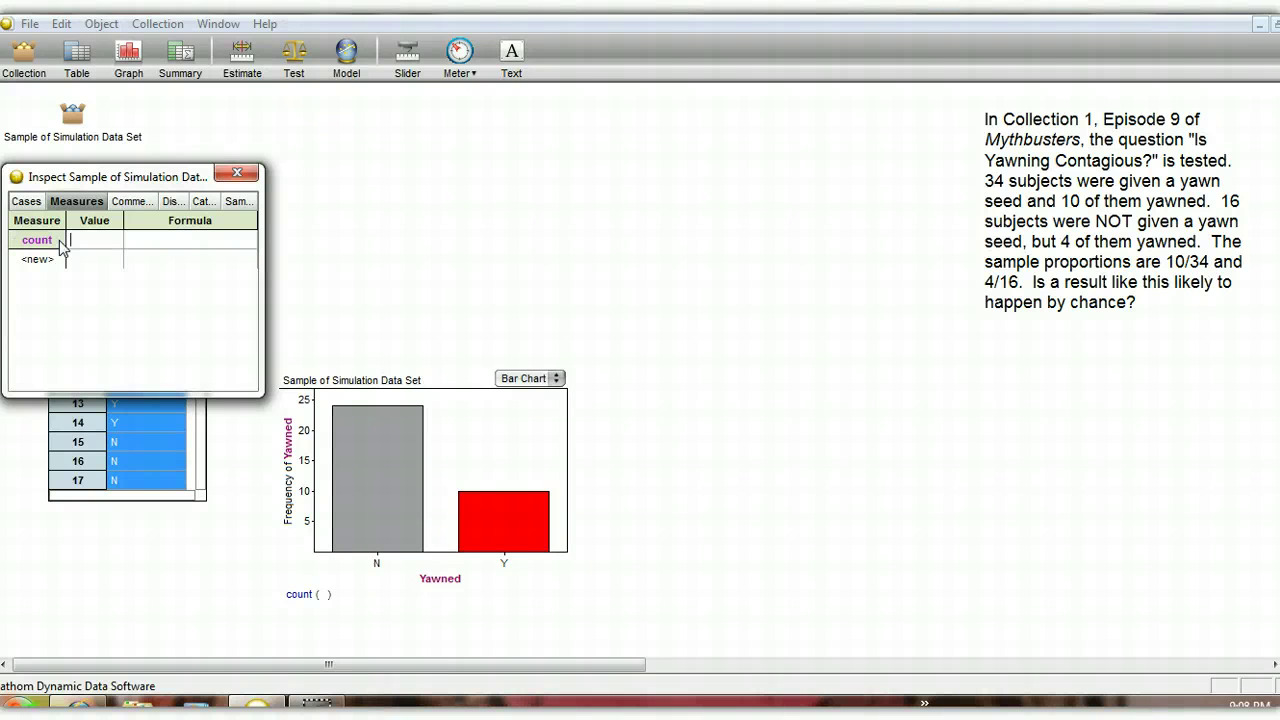
pyautogui.doubleClick(161, 240)
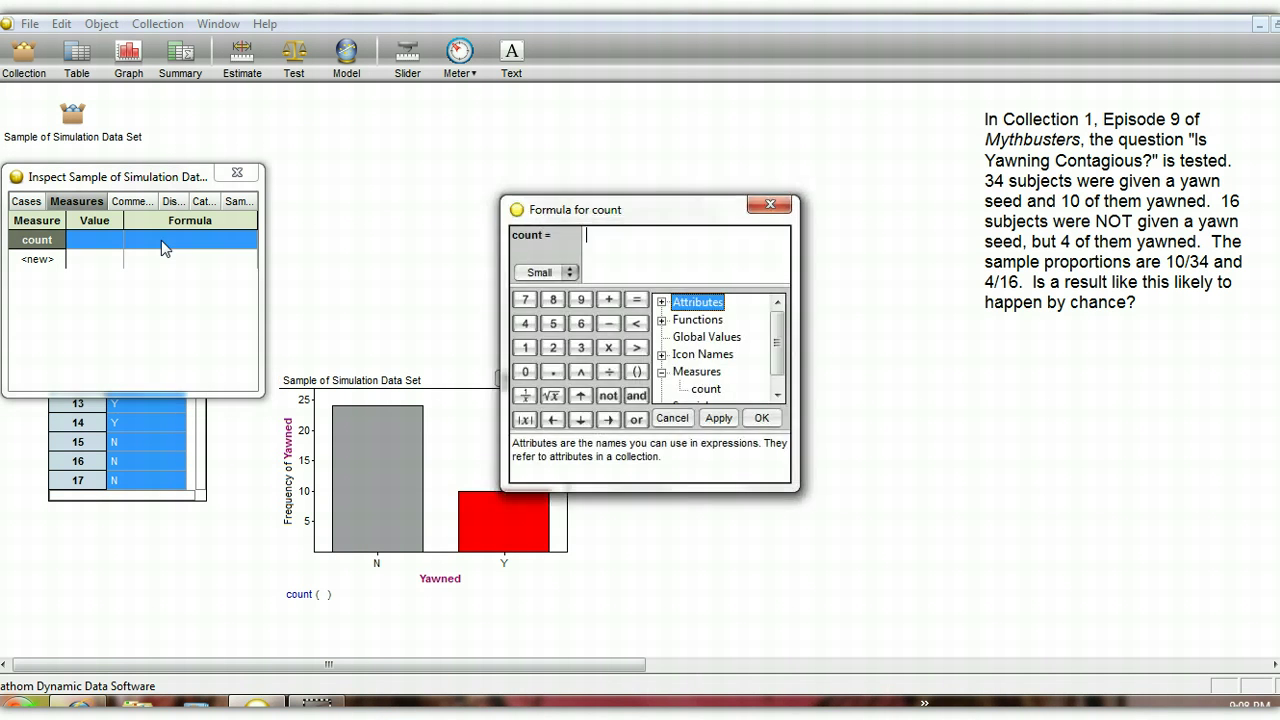
pyautogui.write('count (Yawned = "y"')
pyautogui.press('BackSpace')
pyautogui.write('Y')
pyautogui.press('Return')
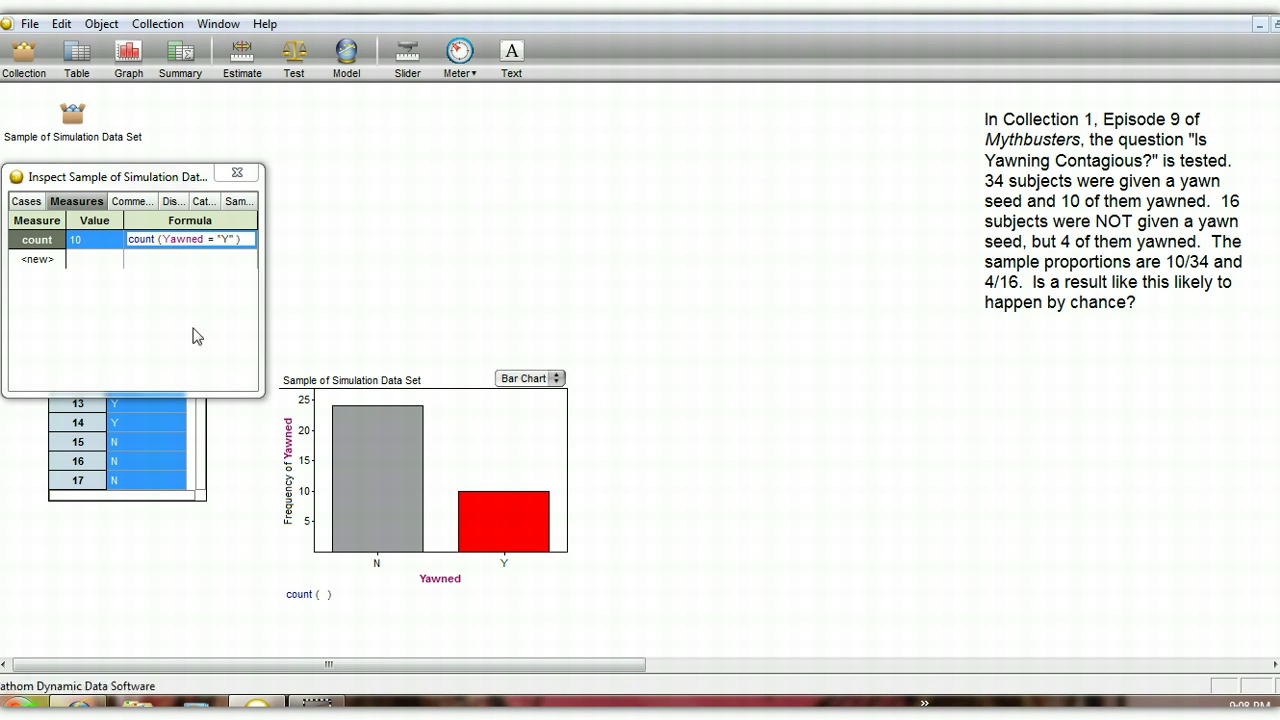
# Step: Add a PropYawnSeed measure with formula count/34, giving 0.294118
pyautogui.click(58, 260)
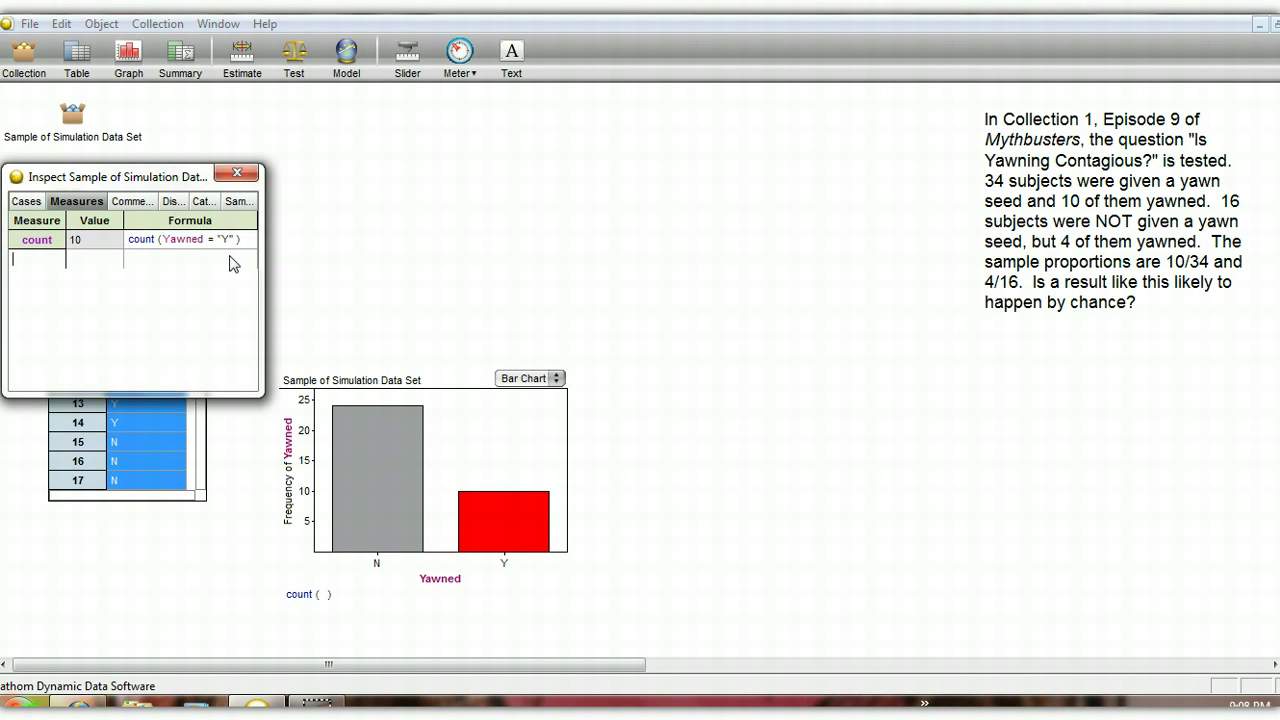
pyautogui.moveTo(260, 260); pyautogui.dragTo(347, 267)
pyautogui.click(62, 262)
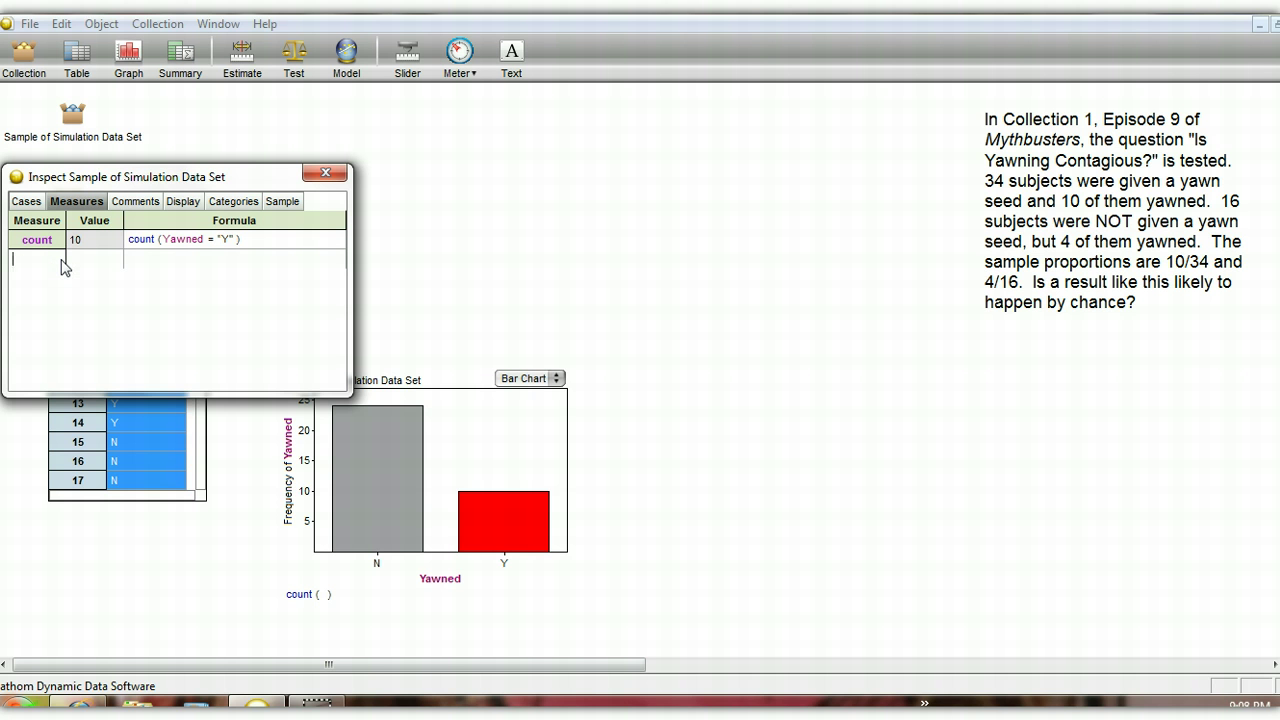
pyautogui.write('Prop')
pyautogui.write('YawnSee')
pyautogui.write('d')
pyautogui.press('Return')
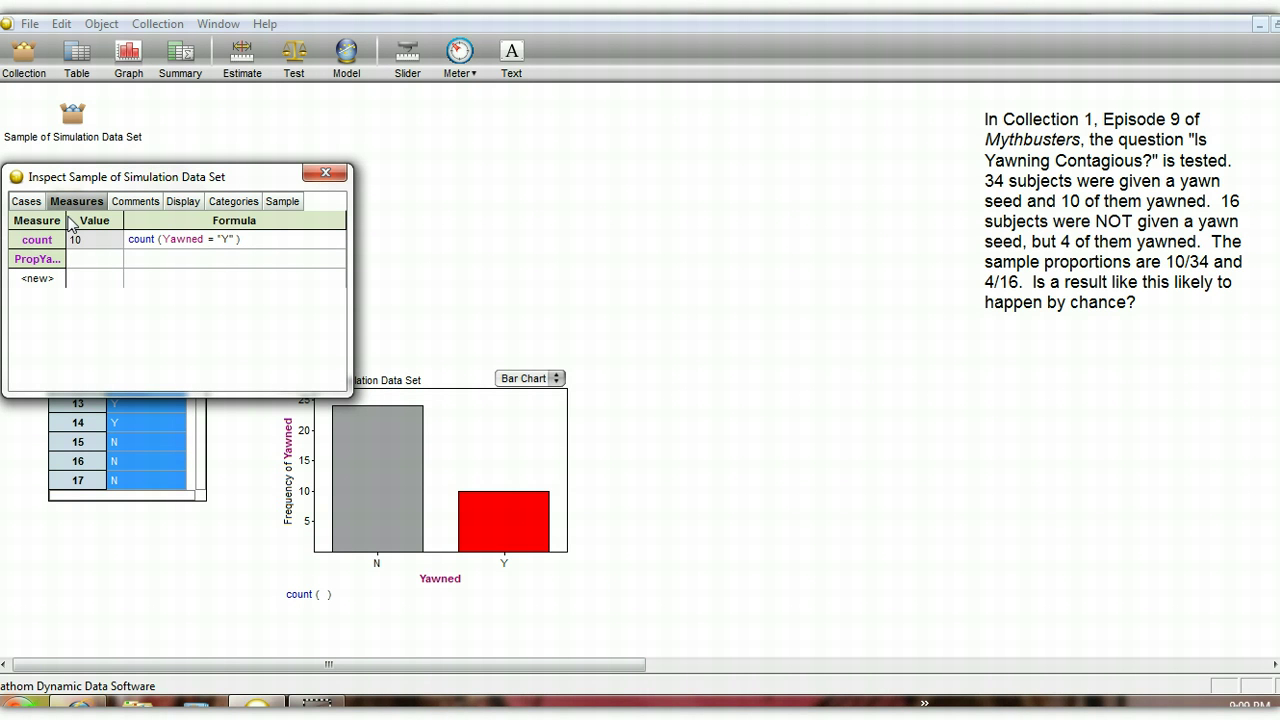
pyautogui.moveTo(66, 222); pyautogui.dragTo(114, 234)
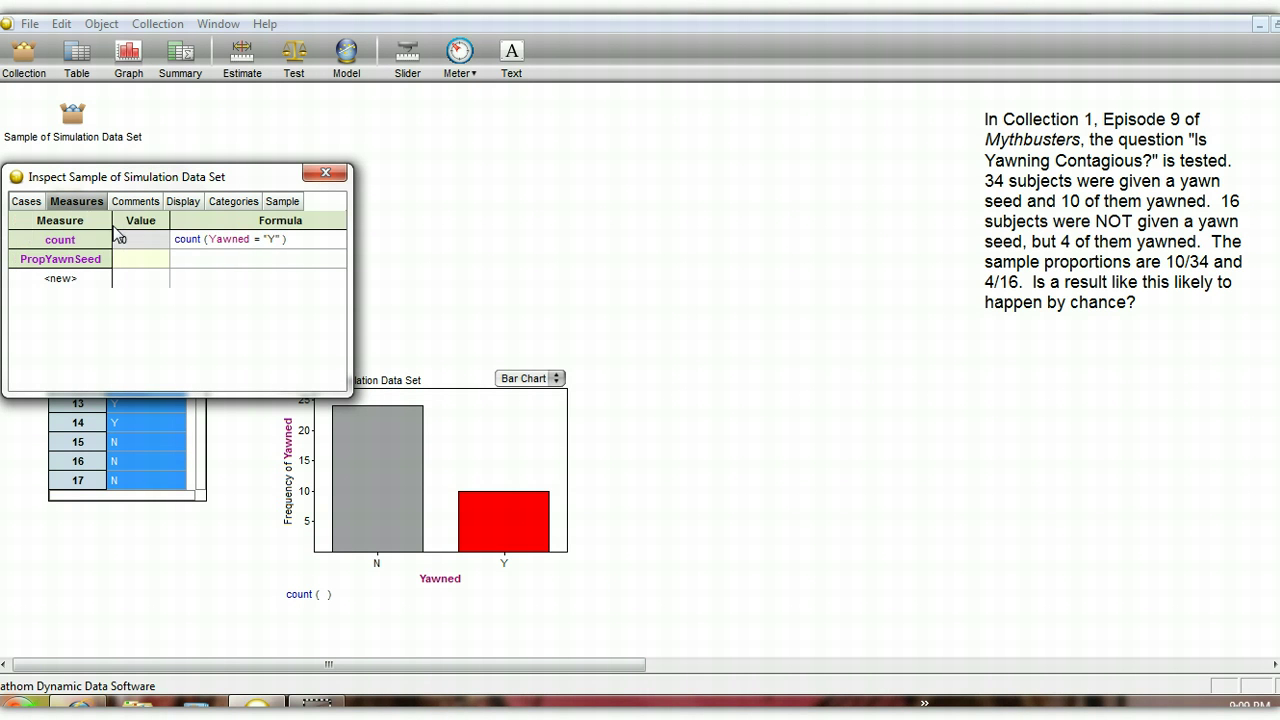
pyautogui.doubleClick(187, 258)
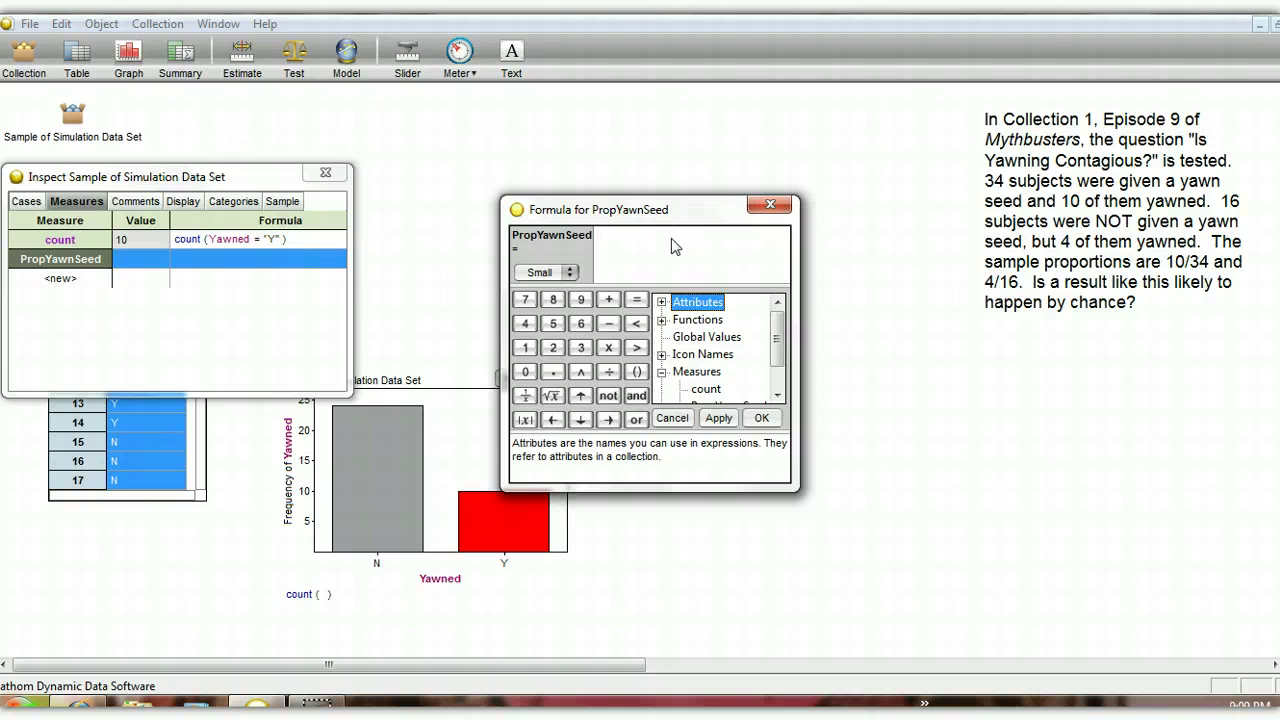
pyautogui.write('count/34')
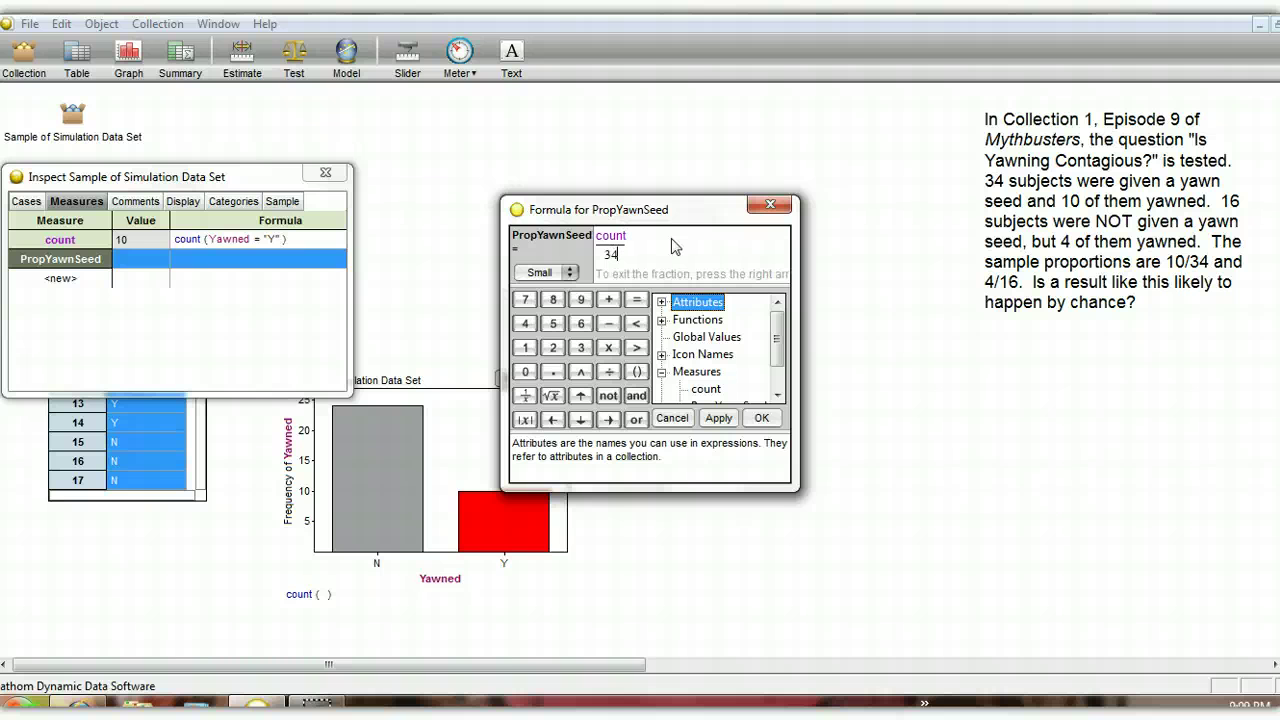
pyautogui.press('Return')
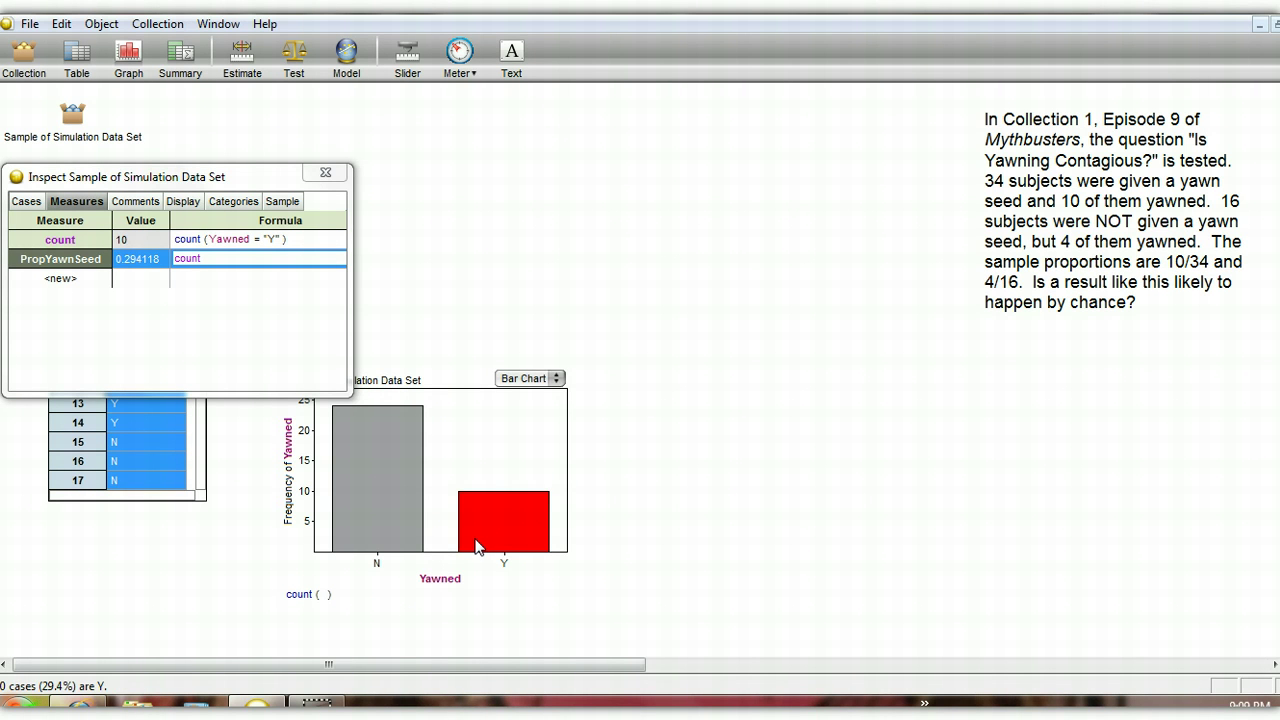
# Step: Add a PropYawnNoSeed measure with formula (14-count)/16, showing 0.25
pyautogui.click(88, 285)
pyautogui.write('Prop')
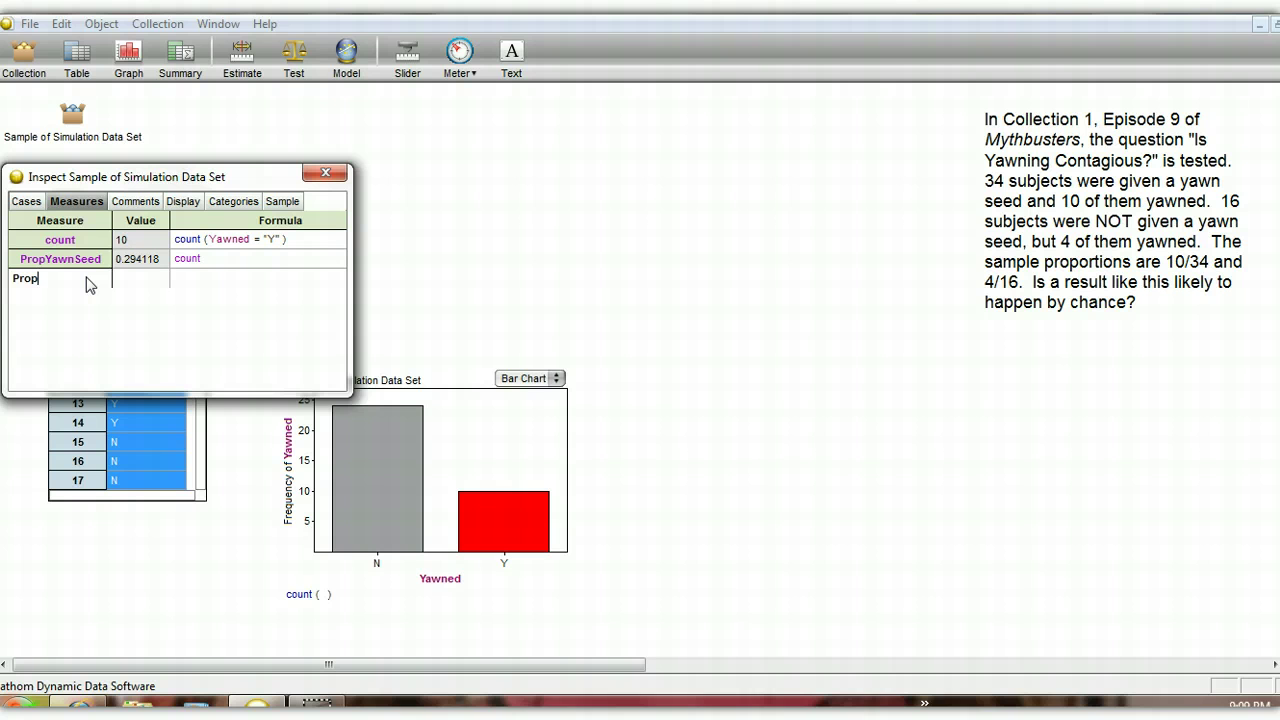
pyautogui.write('Yan')
pyautogui.write('nNo')
pyautogui.write('Seed')
pyautogui.click(206, 277)
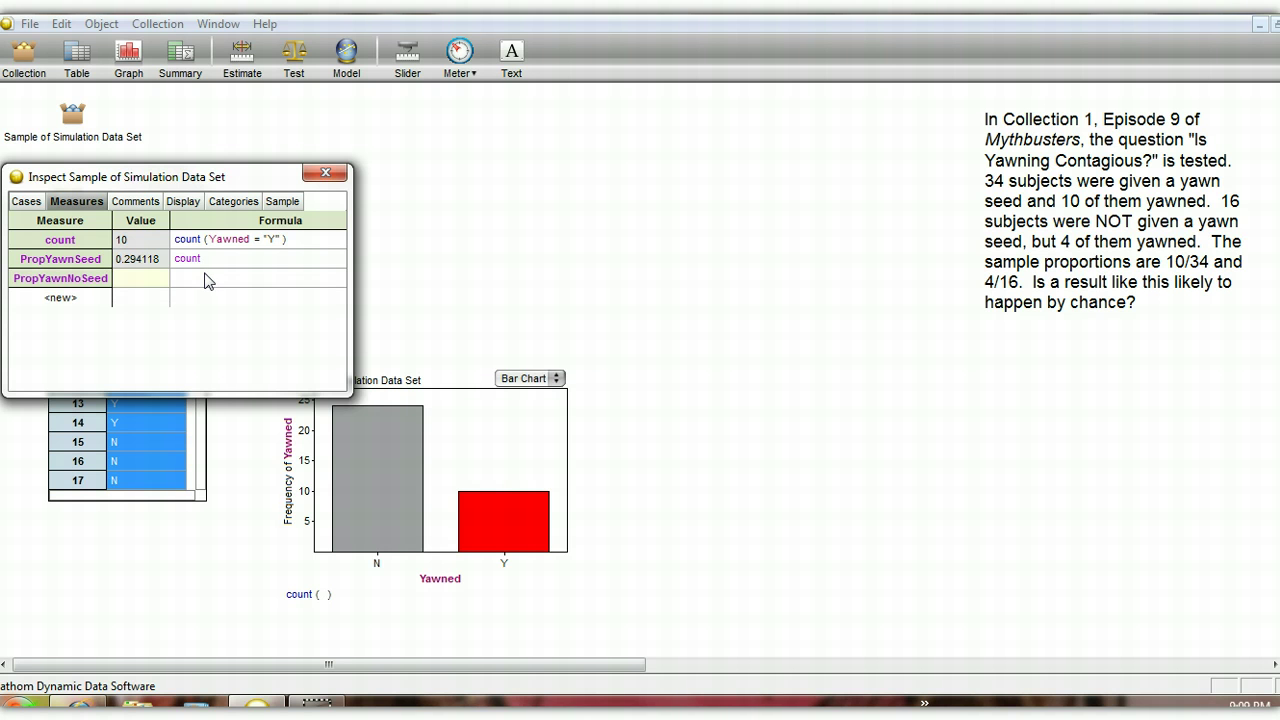
pyautogui.doubleClick(197, 281)
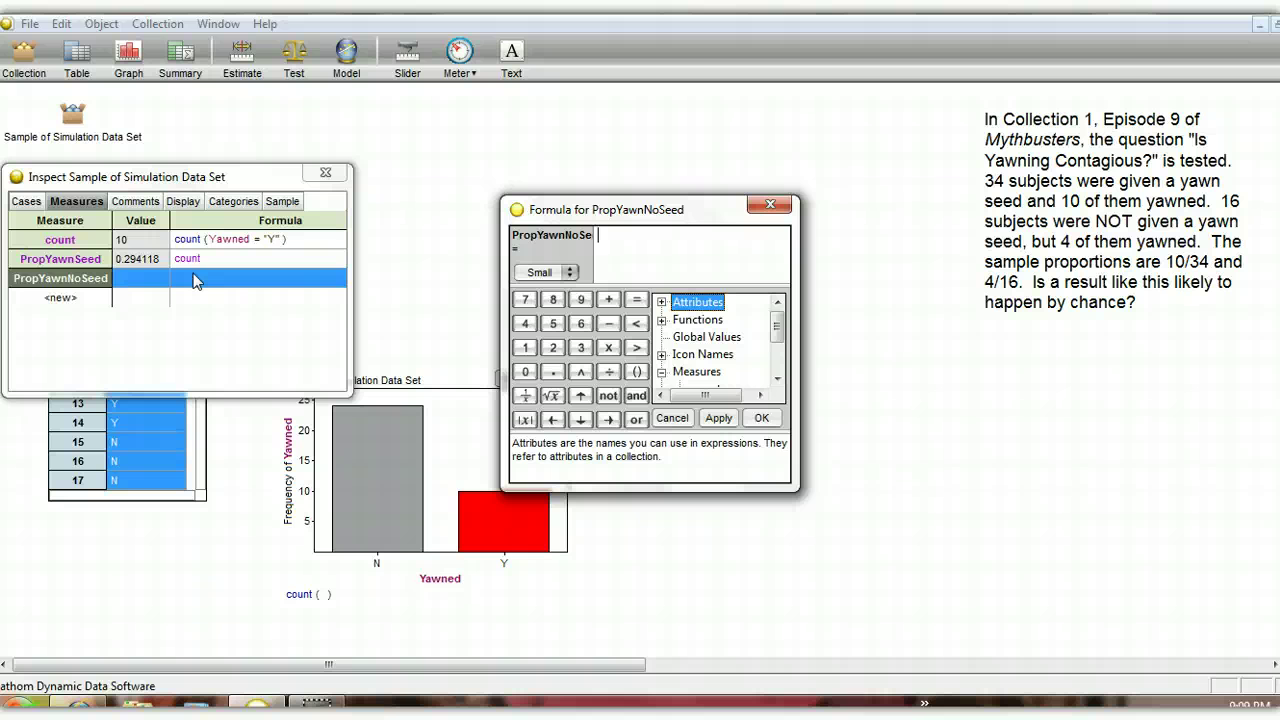
pyautogui.write('(14')
pyautogui.write('-count')
pyautogui.write('/16')
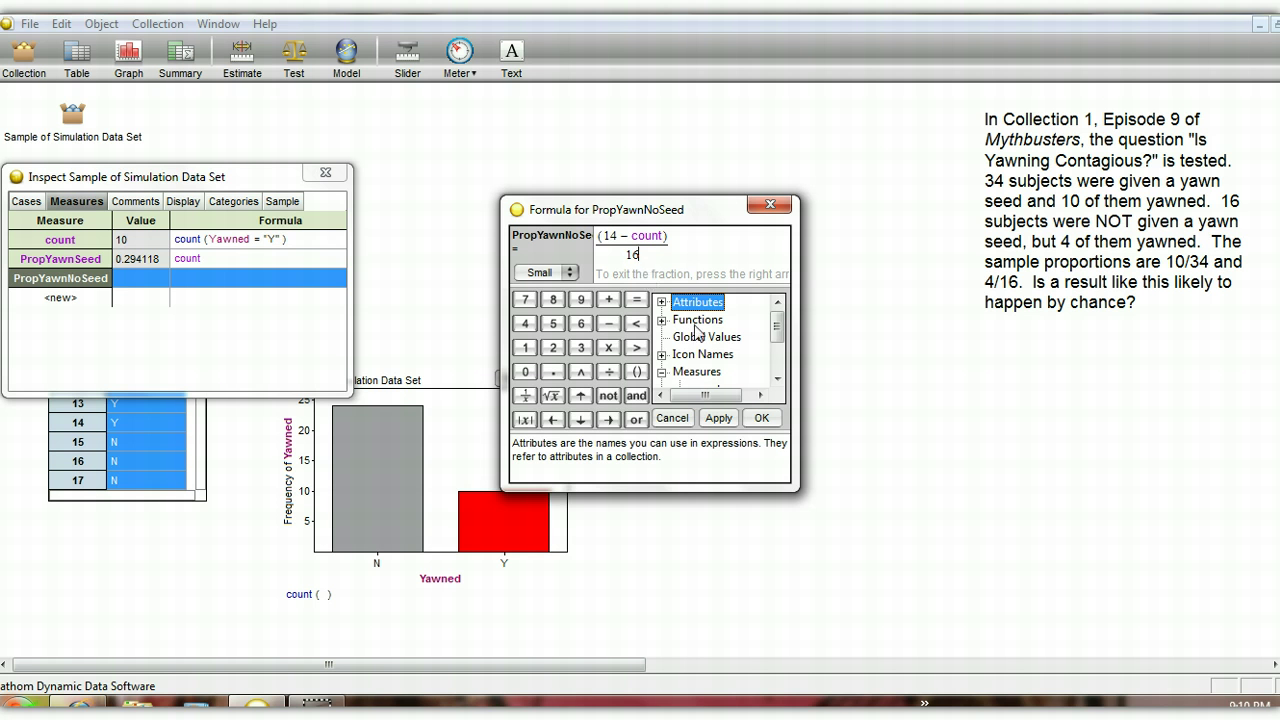
pyautogui.click(719, 419)
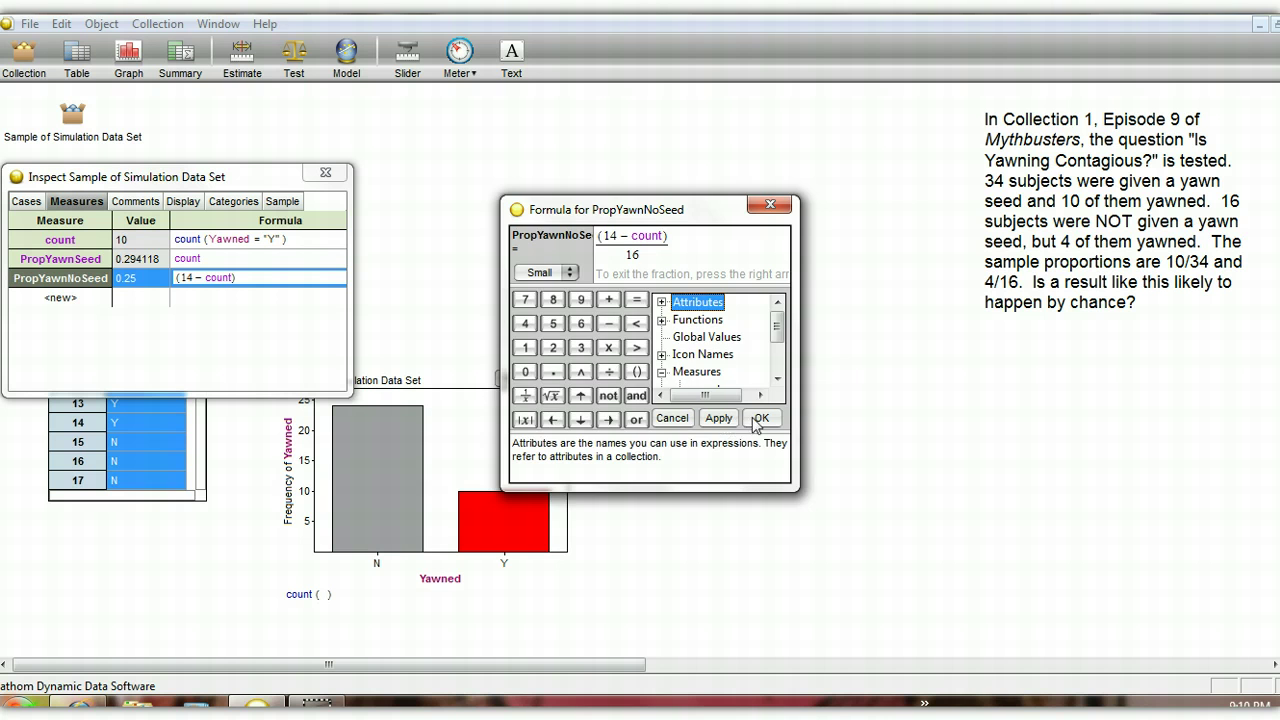
pyautogui.click(755, 421)
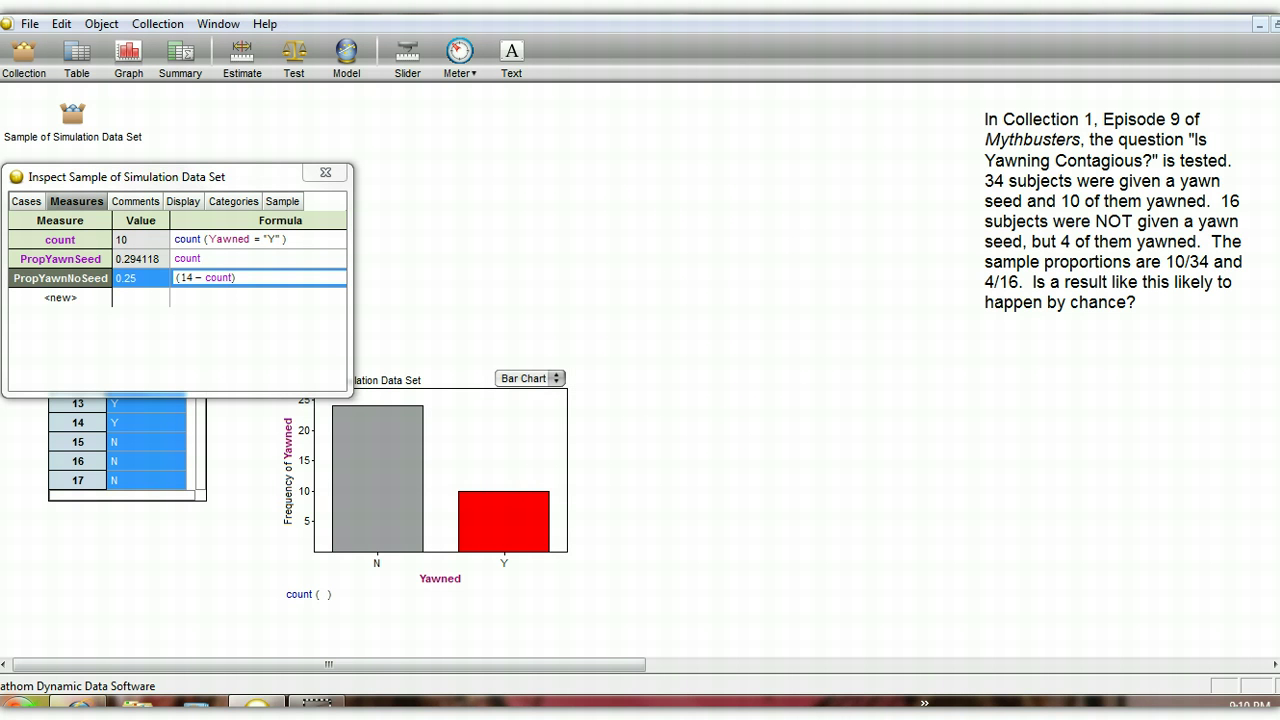
pyautogui.click(60, 297)
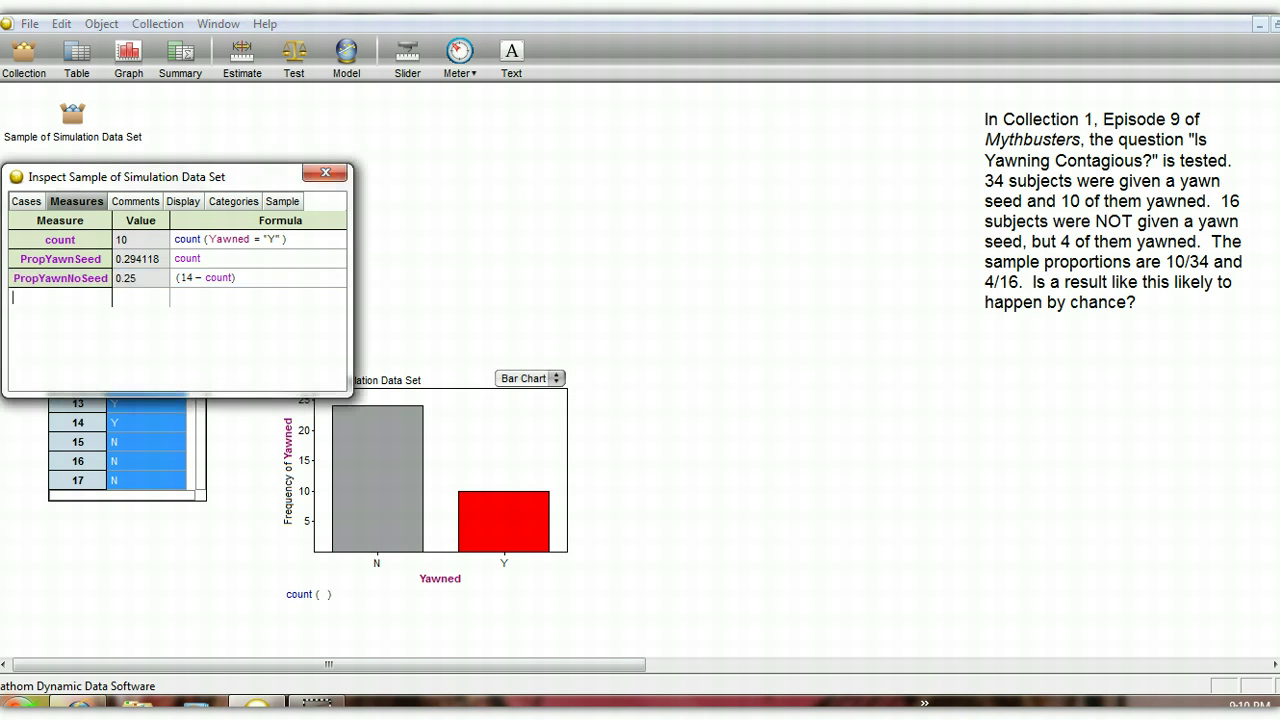
# Step: Create a Difference measure with formula PropYawnSeed − PropYawnNoSeed, giving 0.0441176
pyautogui.write('Difference')
pyautogui.press('Return')
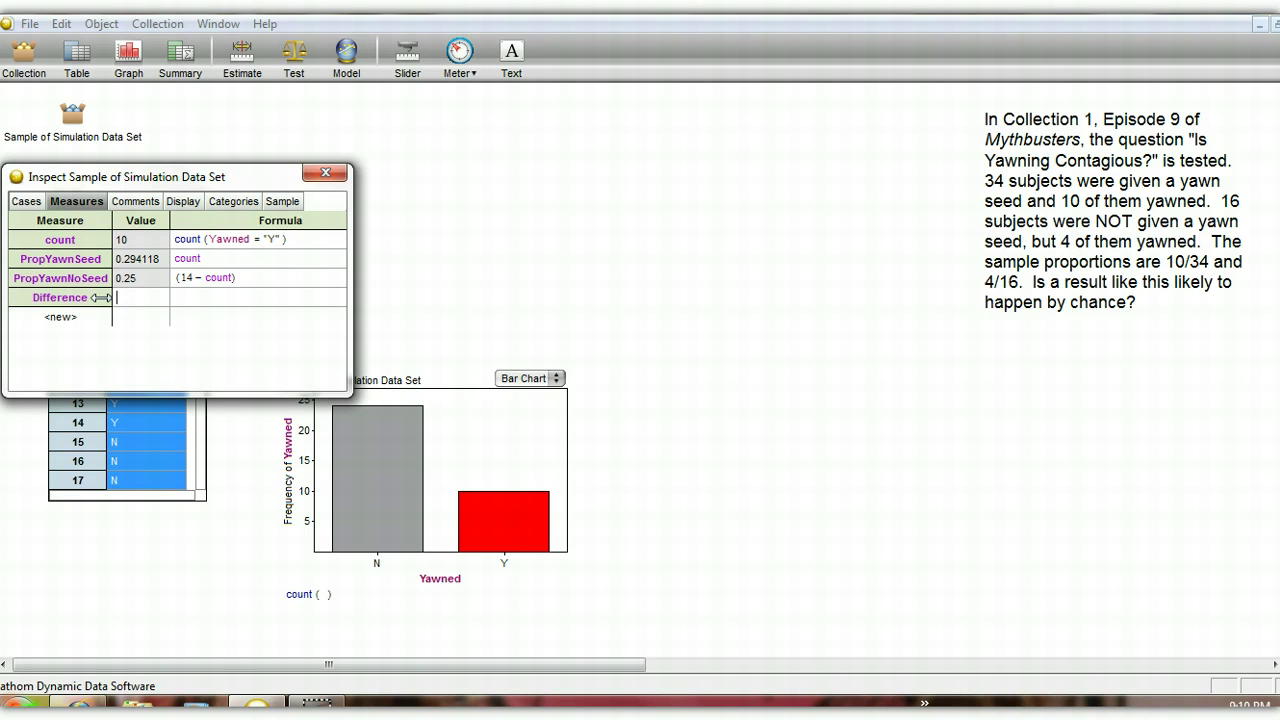
pyautogui.doubleClick(190, 300)
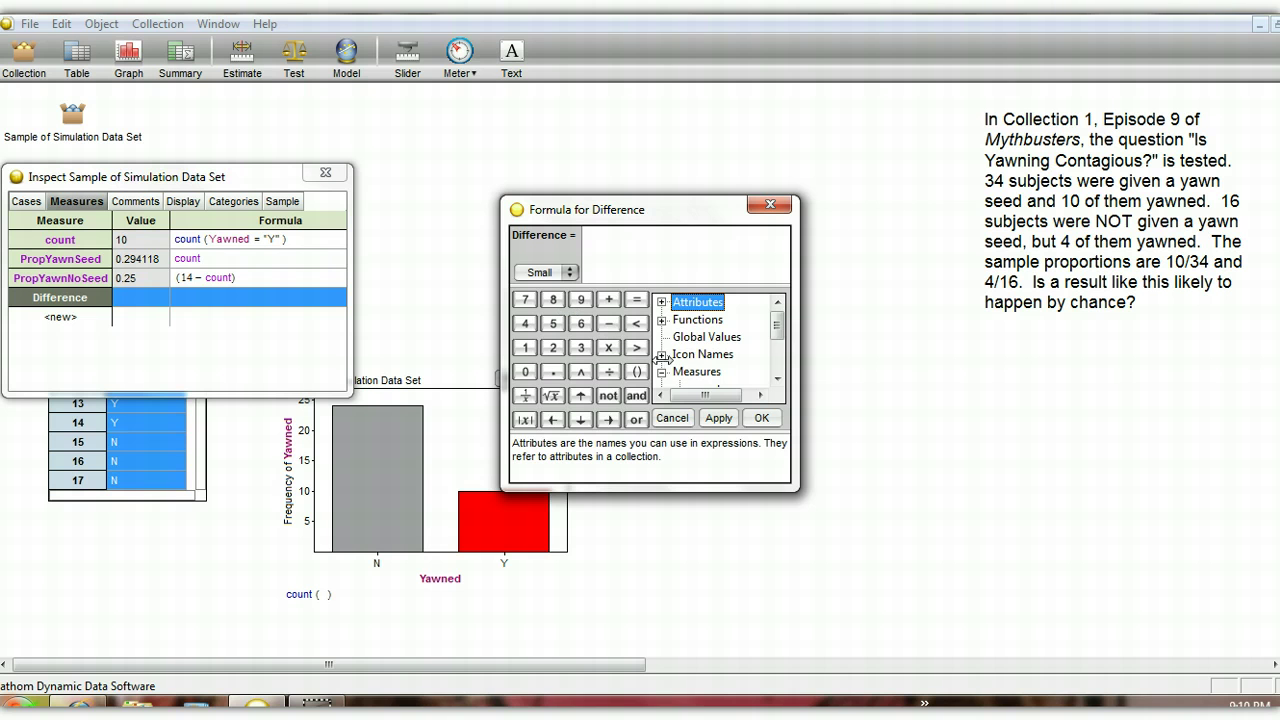
pyautogui.moveTo(777, 322); pyautogui.dragTo(776, 348)
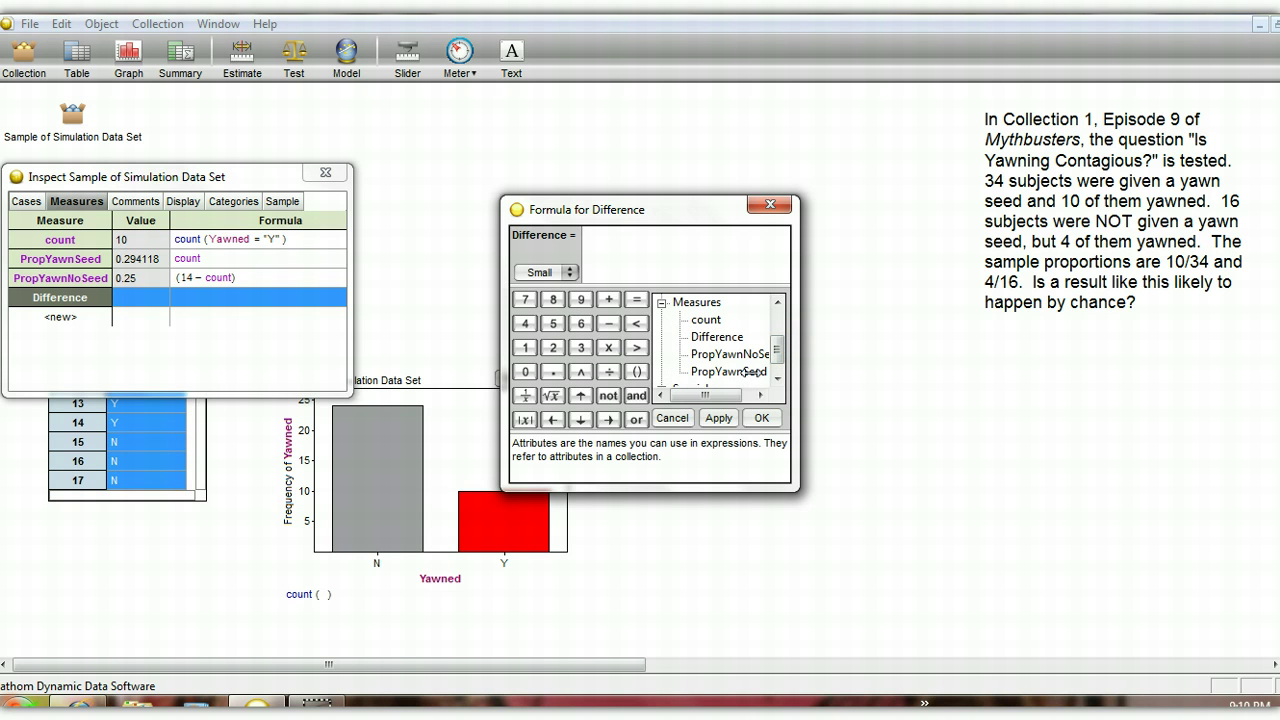
pyautogui.click(748, 371)
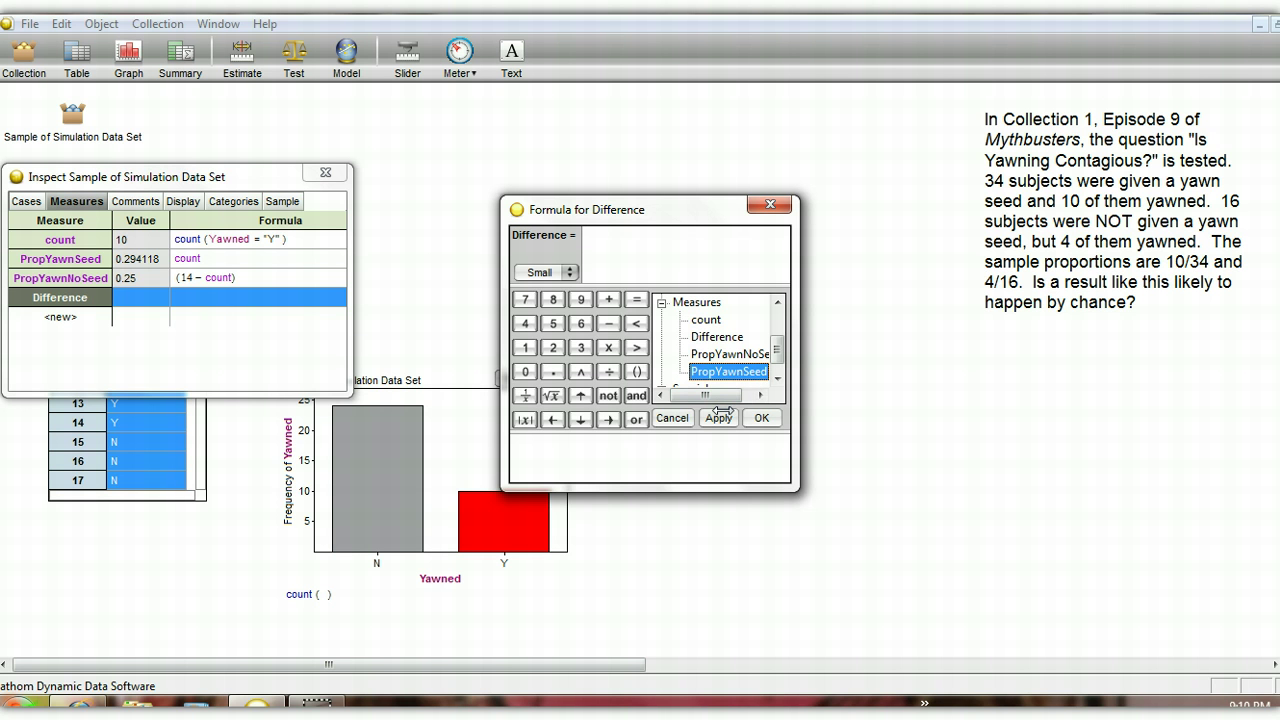
pyautogui.doubleClick(712, 371)
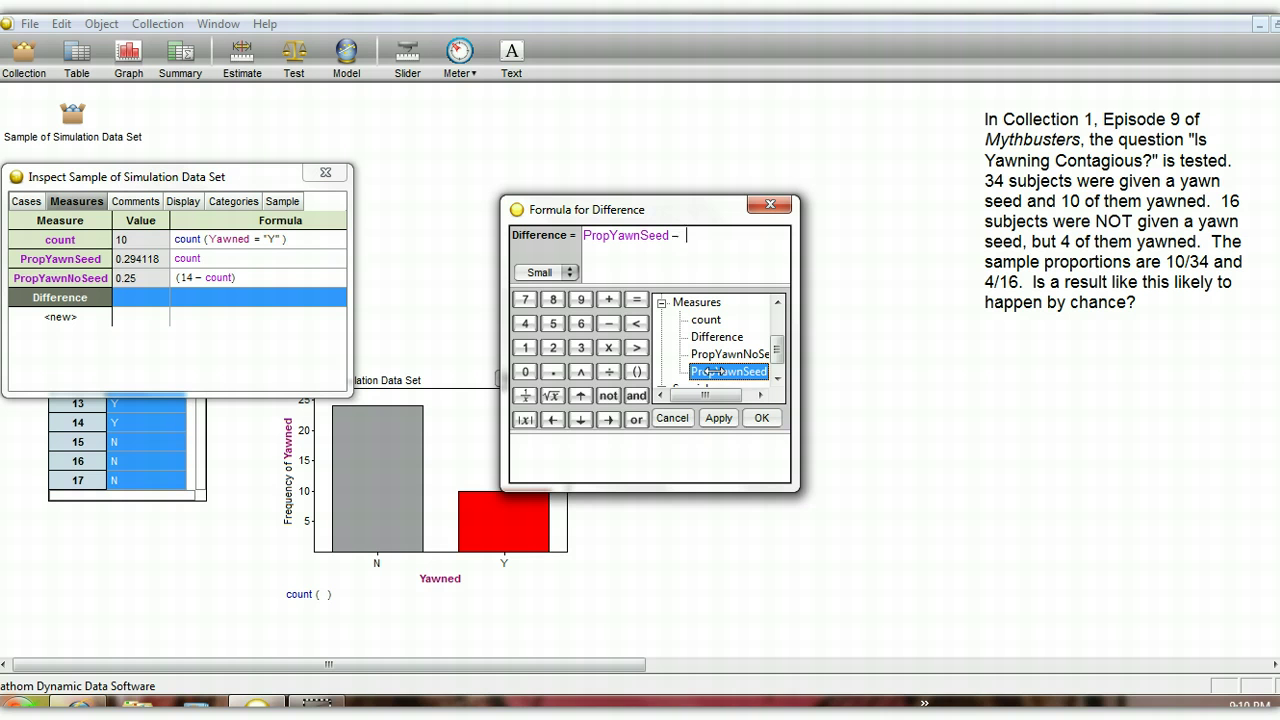
pyautogui.doubleClick(730, 354)
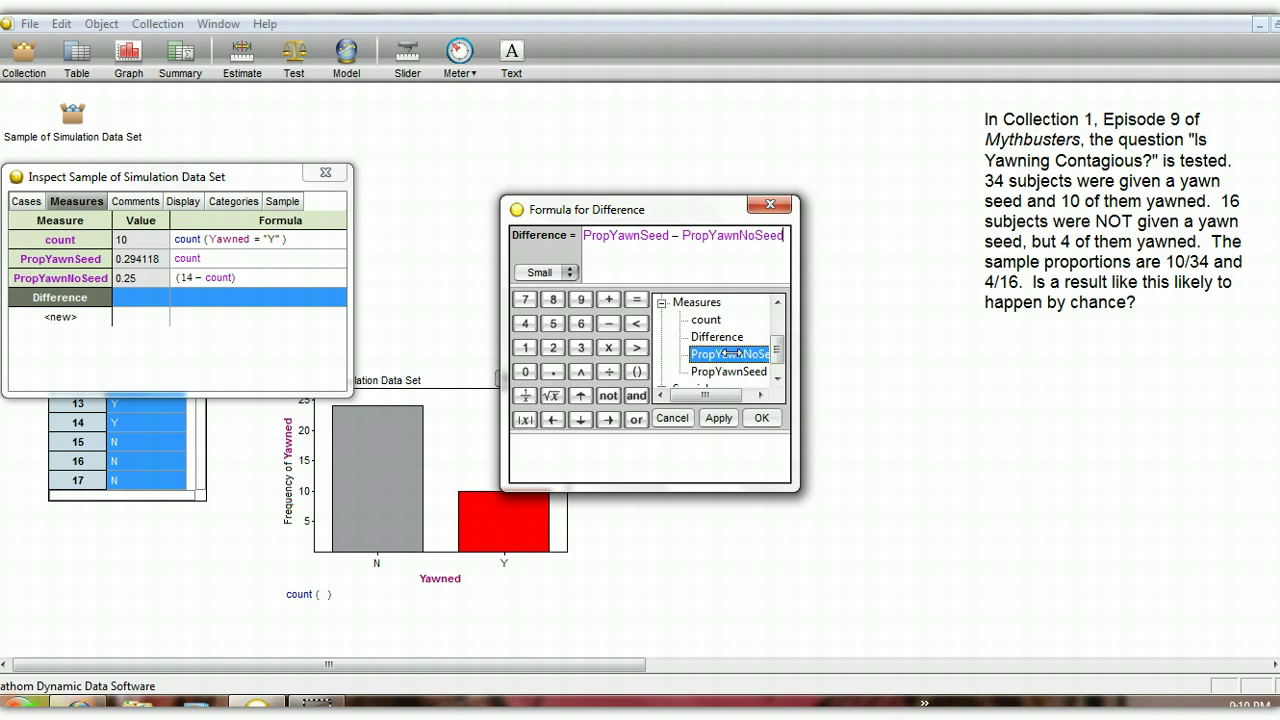
pyautogui.click(717, 418)
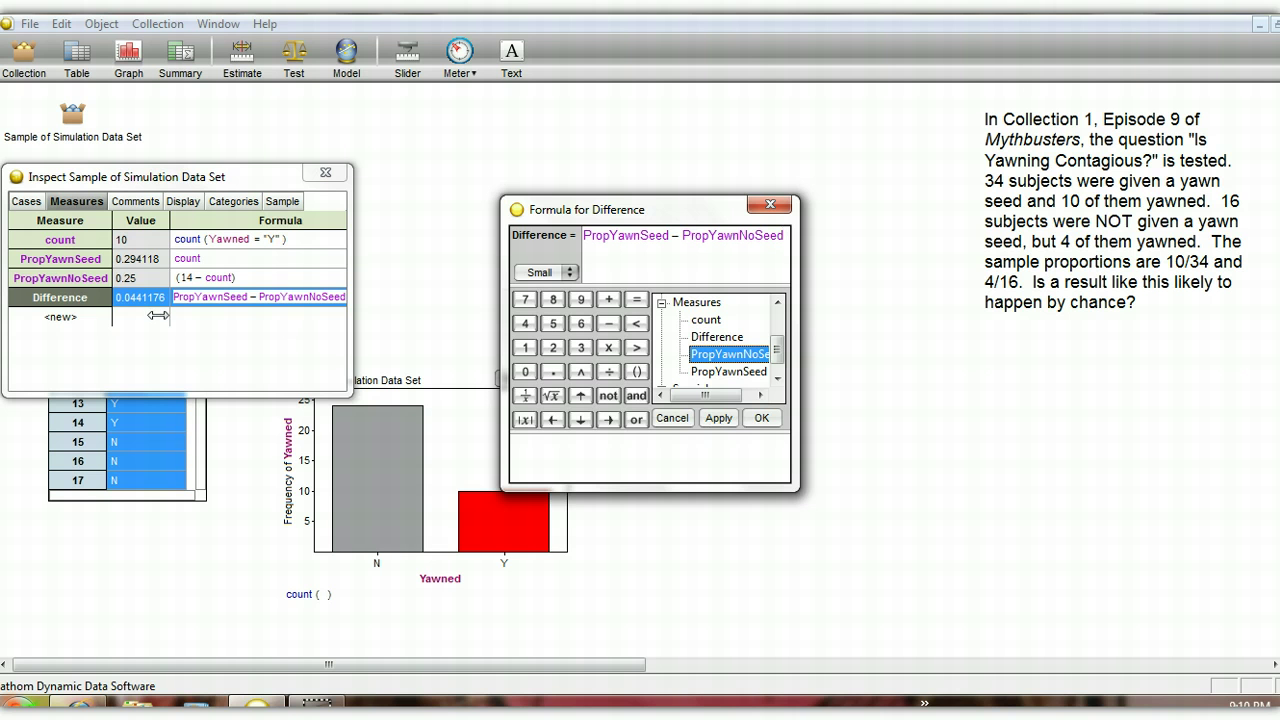
pyautogui.click(769, 205)
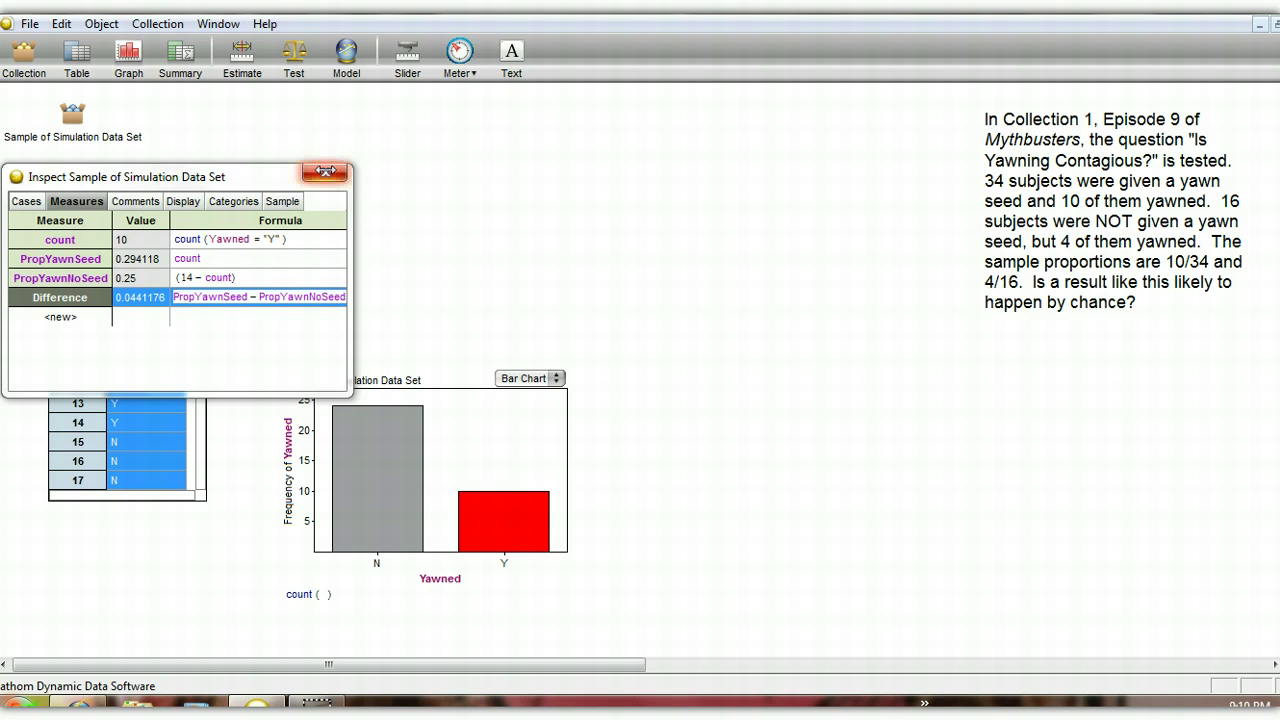
# Step: Collect 100 measures from the sample, with animation off and existing cases replaced
pyautogui.click(325, 172)
pyautogui.rightClick(82, 123)
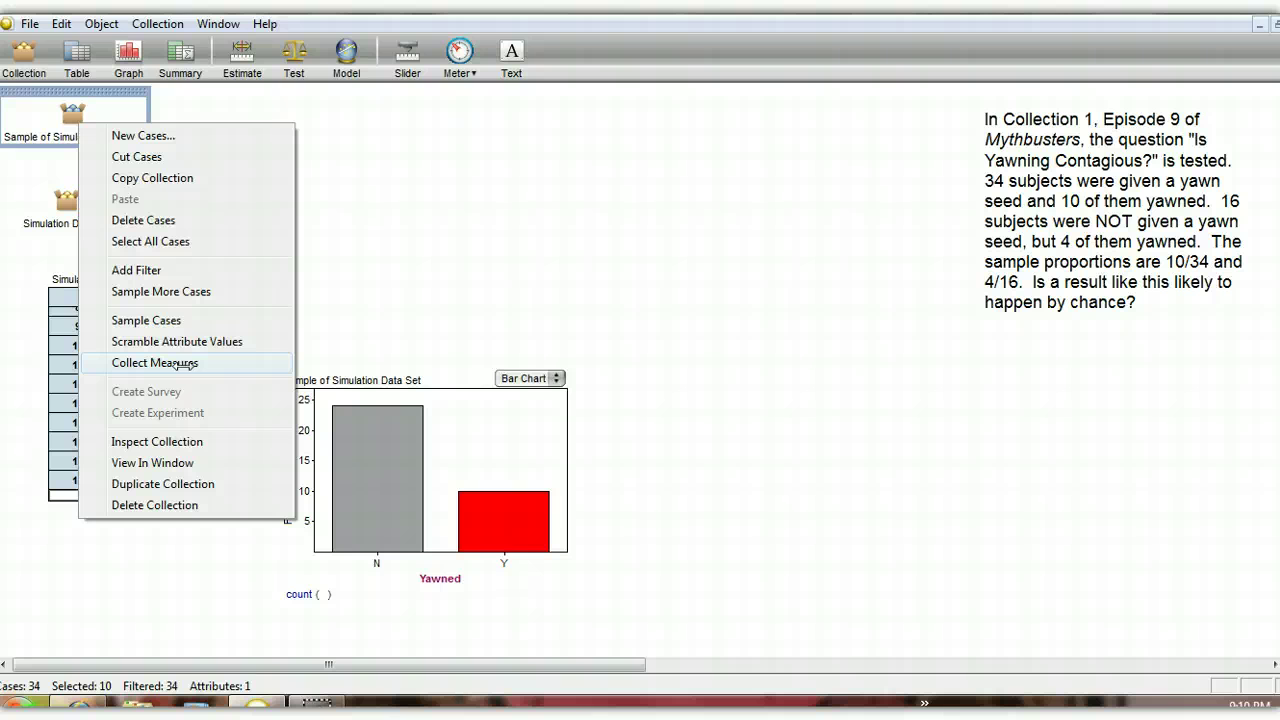
pyautogui.click(180, 364)
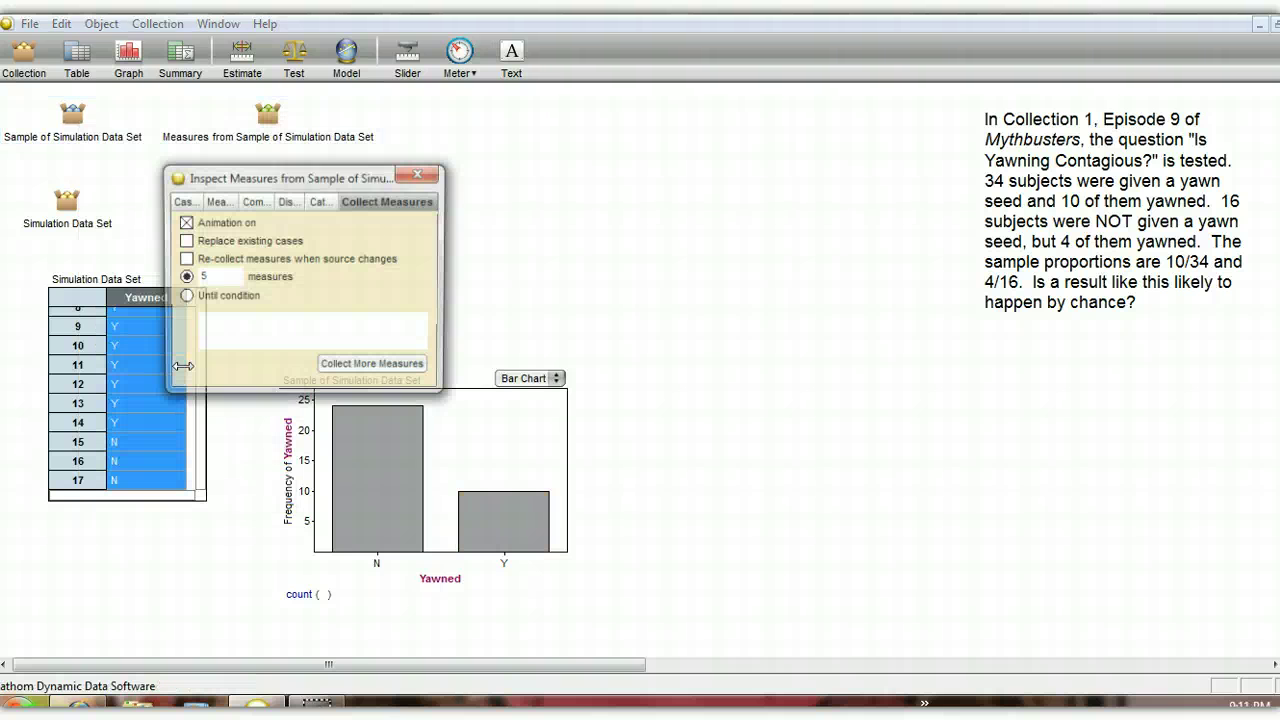
pyautogui.click(184, 223)
pyautogui.click(214, 277)
pyautogui.press('BackSpace')
pyautogui.write('100')
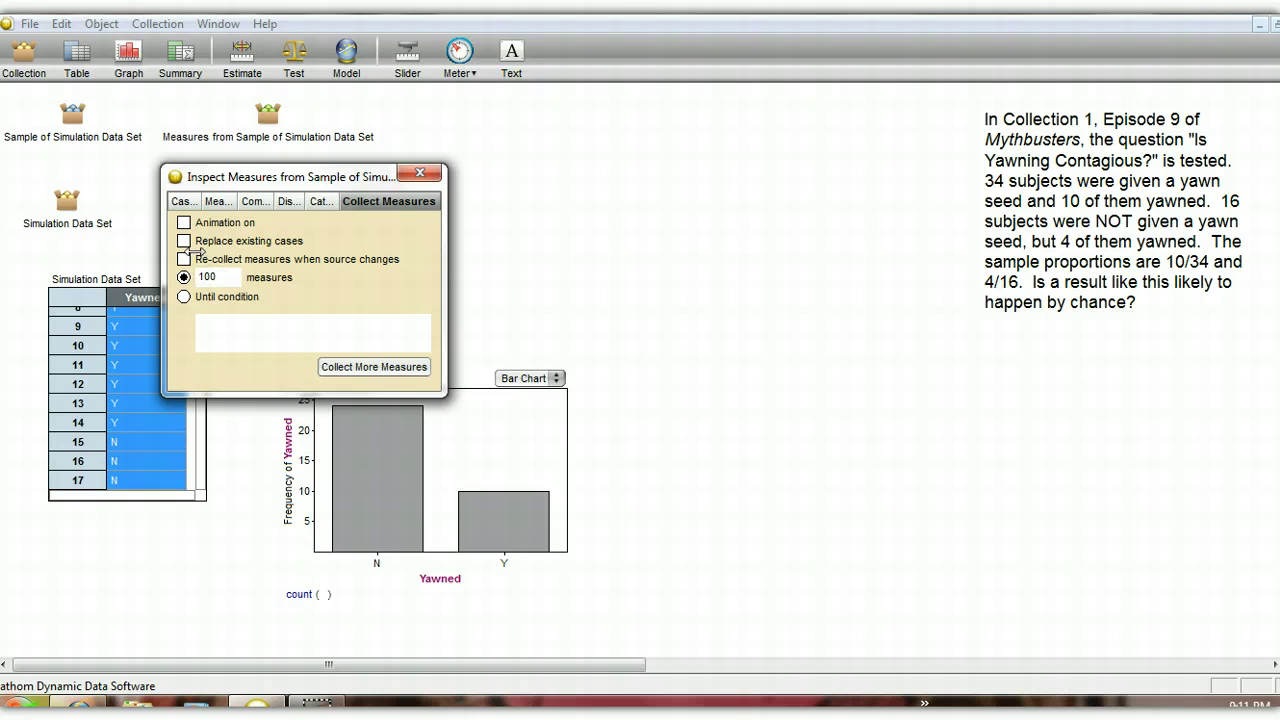
pyautogui.click(184, 241)
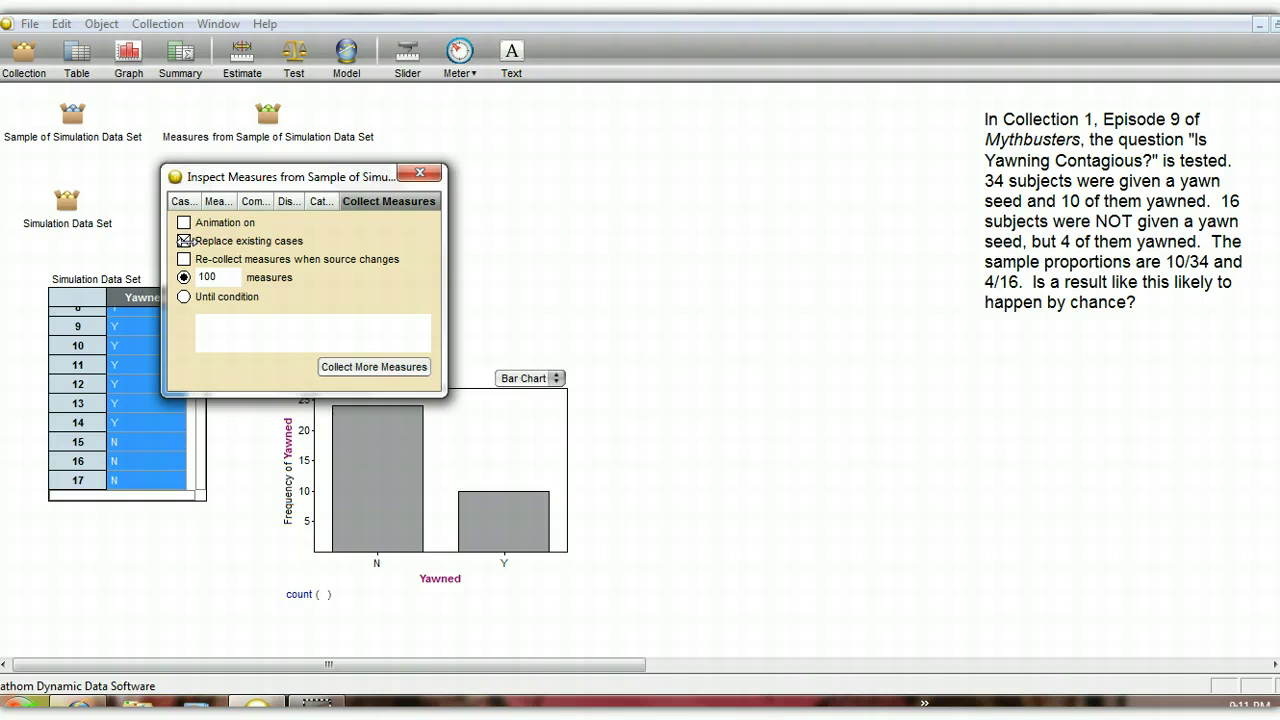
pyautogui.click(372, 366)
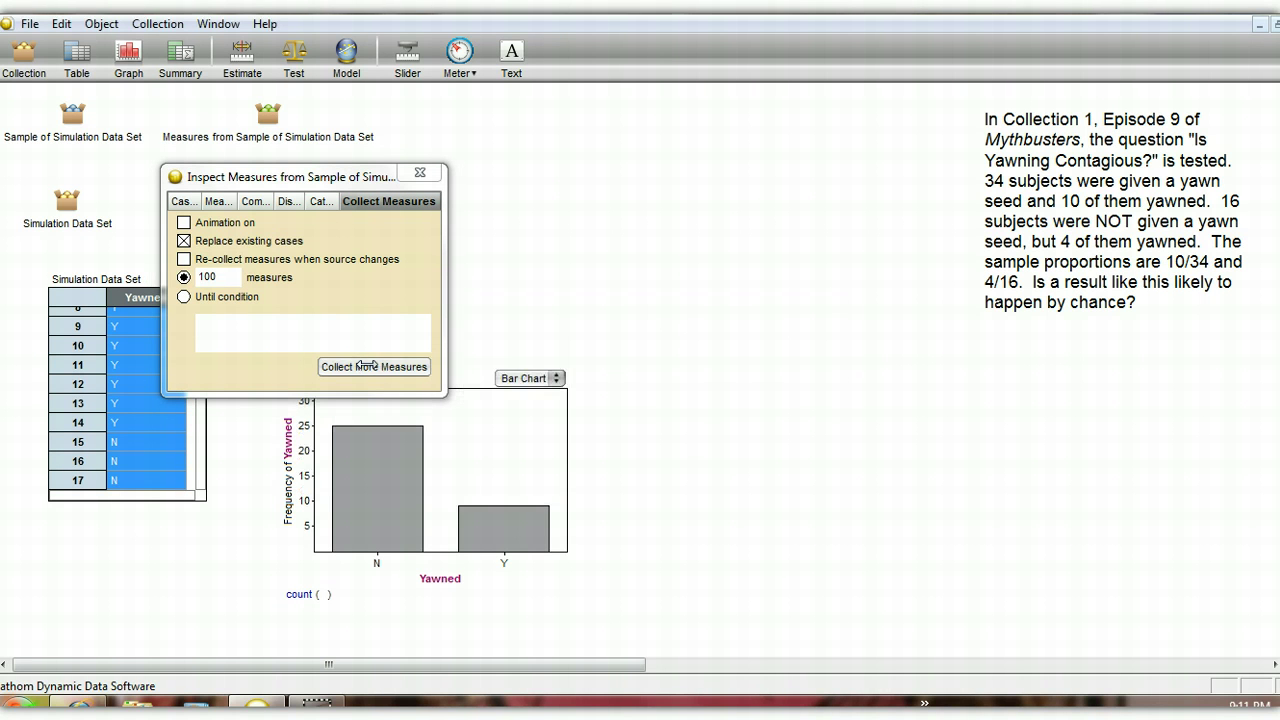
pyautogui.click(181, 200)
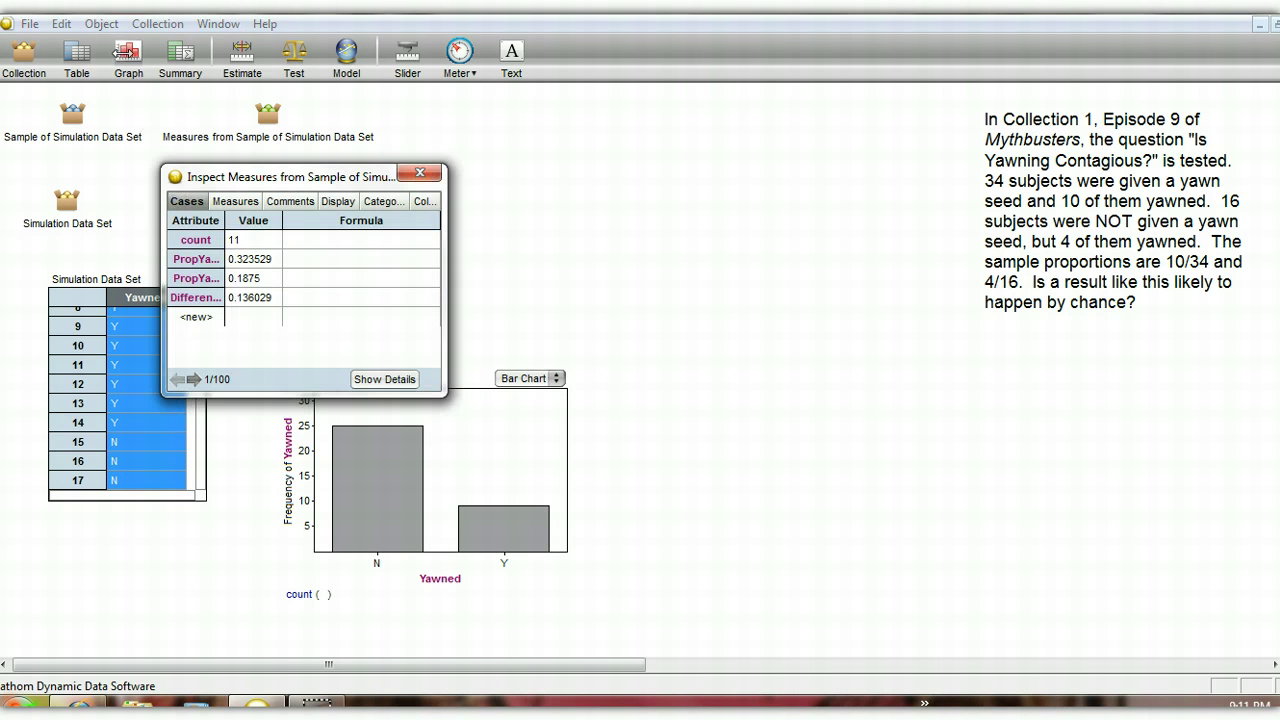
# Step: Place an empty graph right of the bar chart and page forward through the collected cases
pyautogui.moveTo(126, 52); pyautogui.dragTo(615, 298)
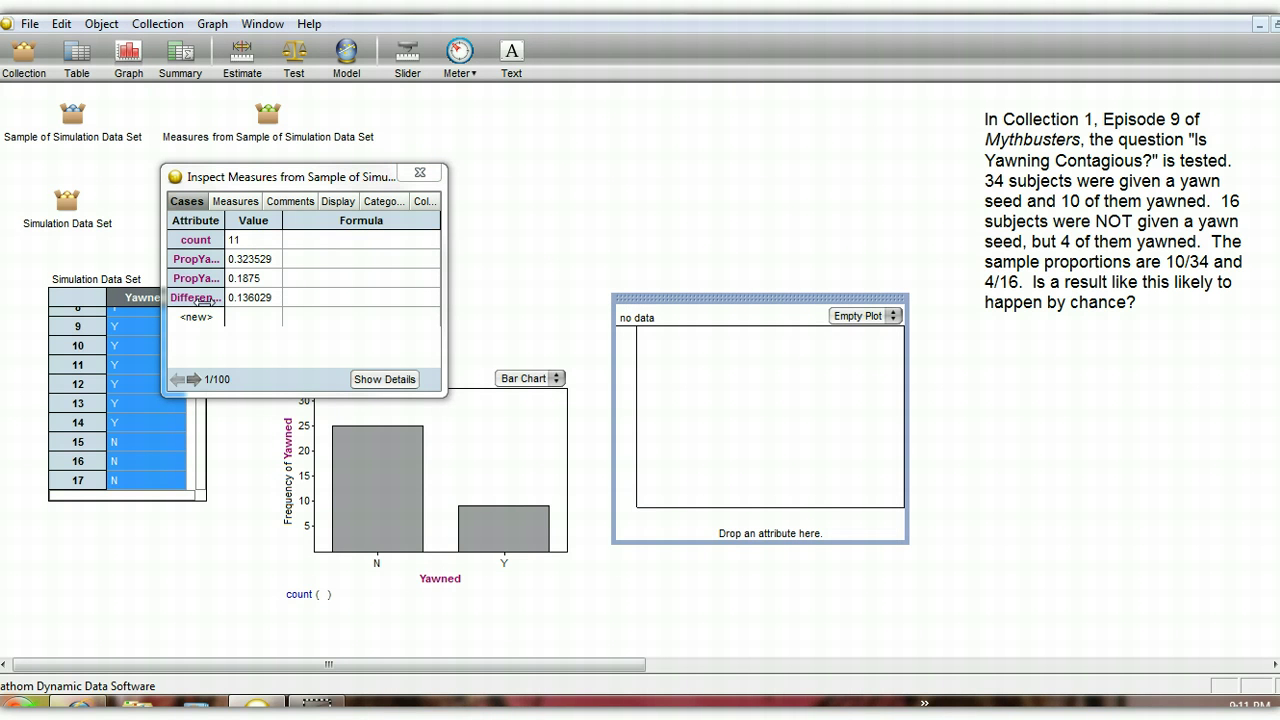
pyautogui.click(196, 380)
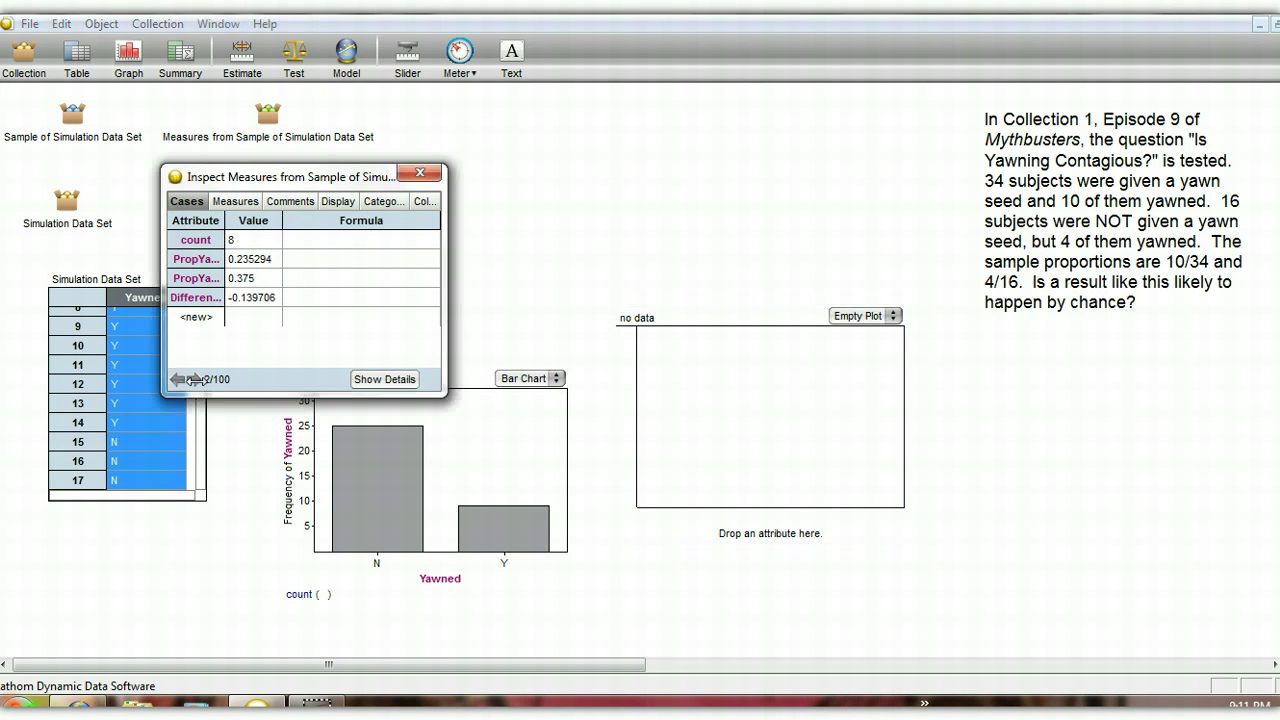
pyautogui.click(196, 380)
pyautogui.click(196, 380)
pyautogui.click(196, 380)
pyautogui.click(196, 380)
pyautogui.click(196, 380)
pyautogui.click(196, 380)
pyautogui.click(196, 380)
# Step: Step back to collected case 4 of 100 and select the Difference measure
pyautogui.click(178, 380)
pyautogui.click(178, 380)
pyautogui.click(178, 380)
pyautogui.click(178, 380)
pyautogui.click(178, 380)
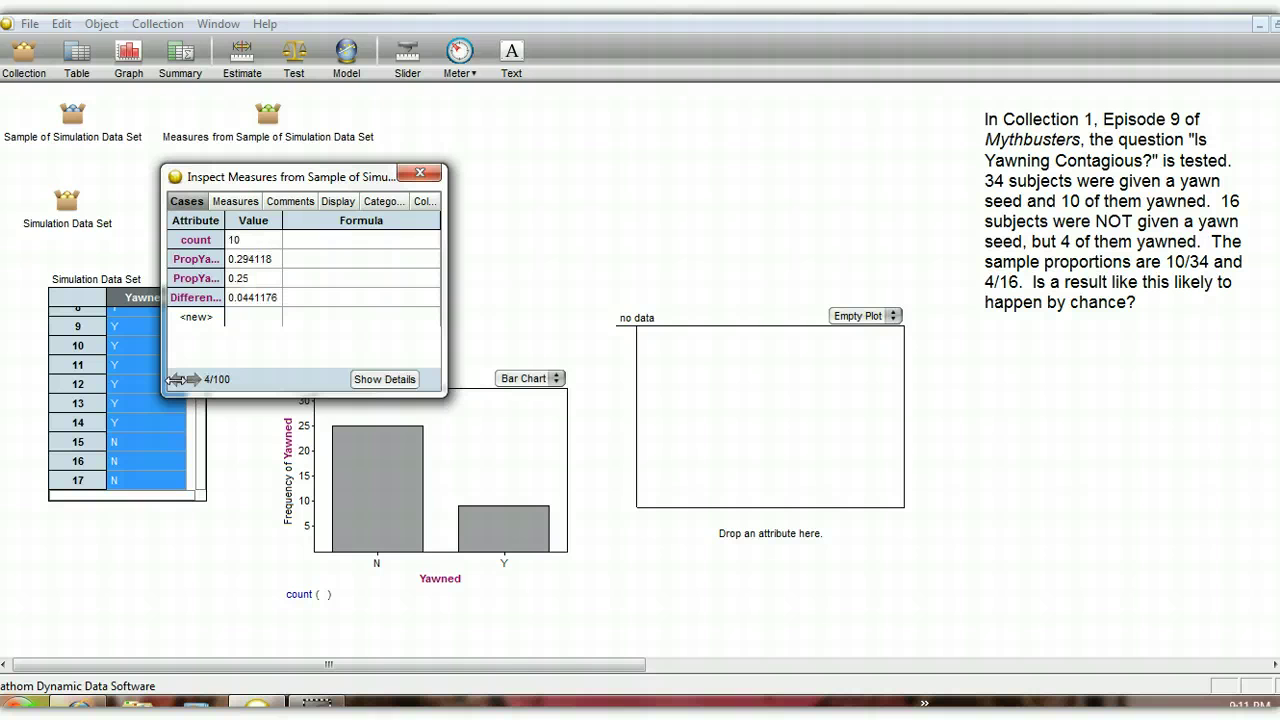
pyautogui.click(196, 297)
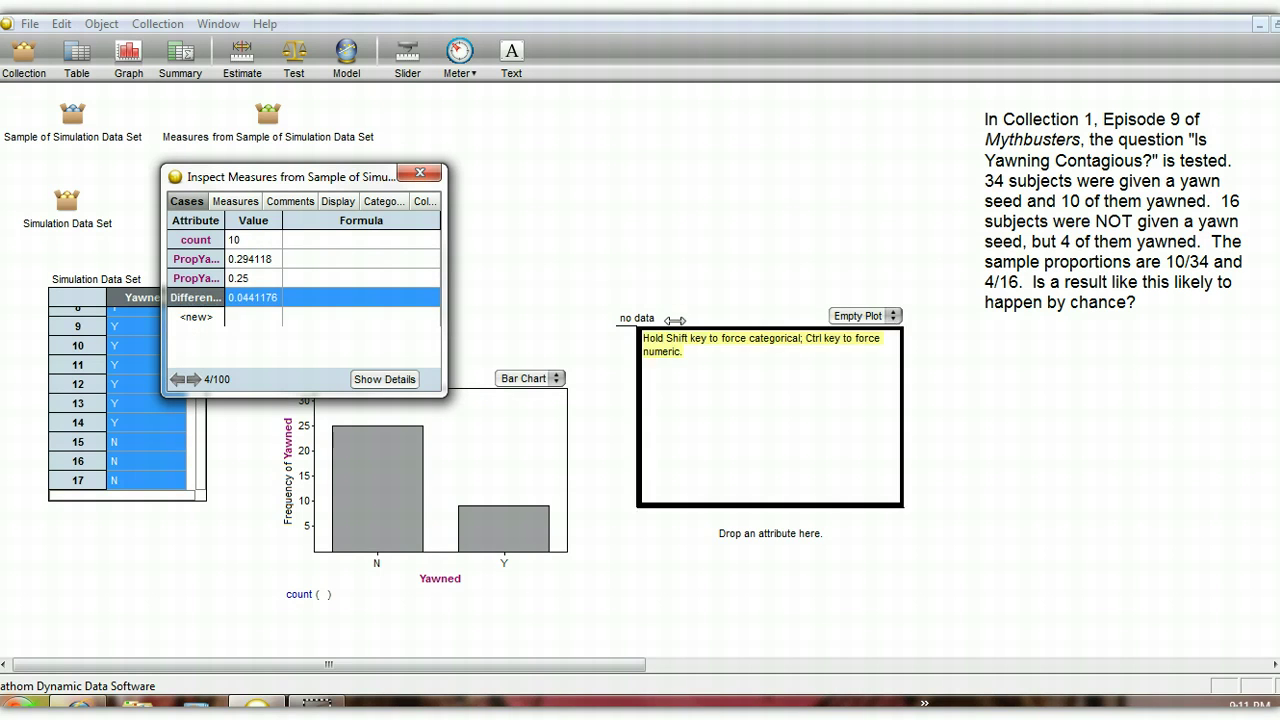
# Step: Drop Difference onto the empty graph to dot-plot the 100 values, spread about −0.3 to 0.3
pyautogui.moveTo(815, 547); pyautogui.dragTo(801, 518)
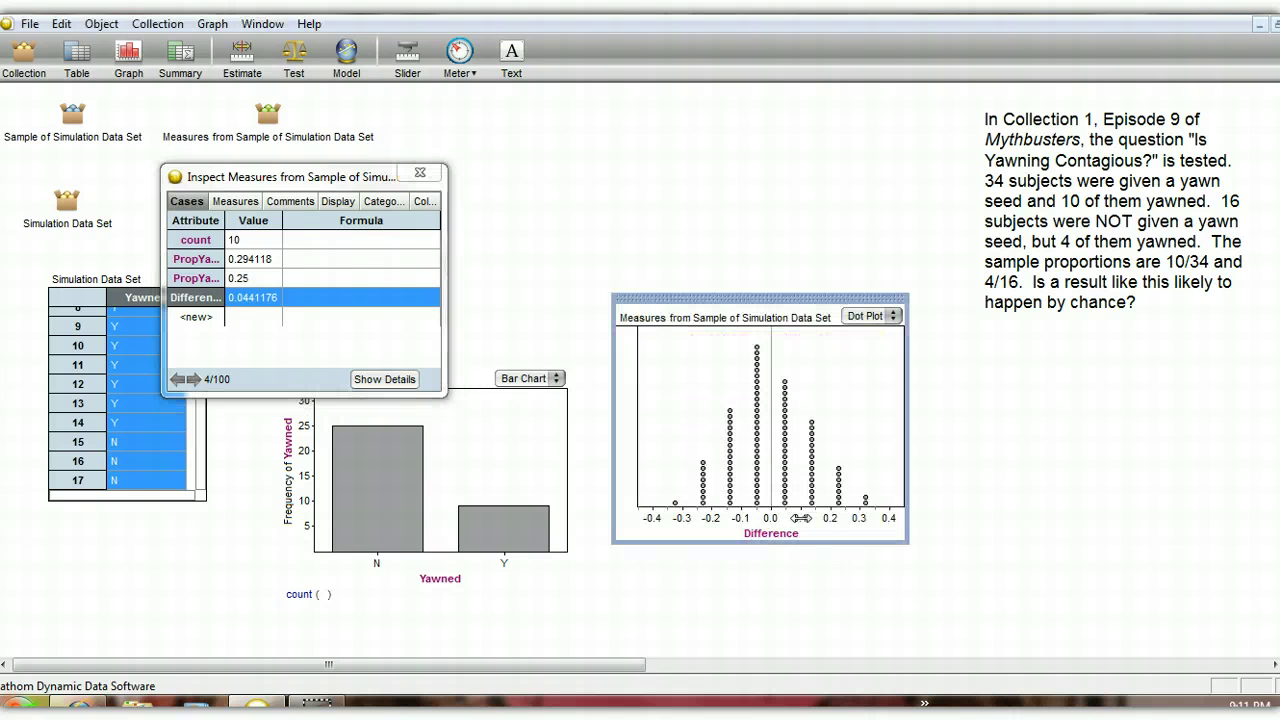